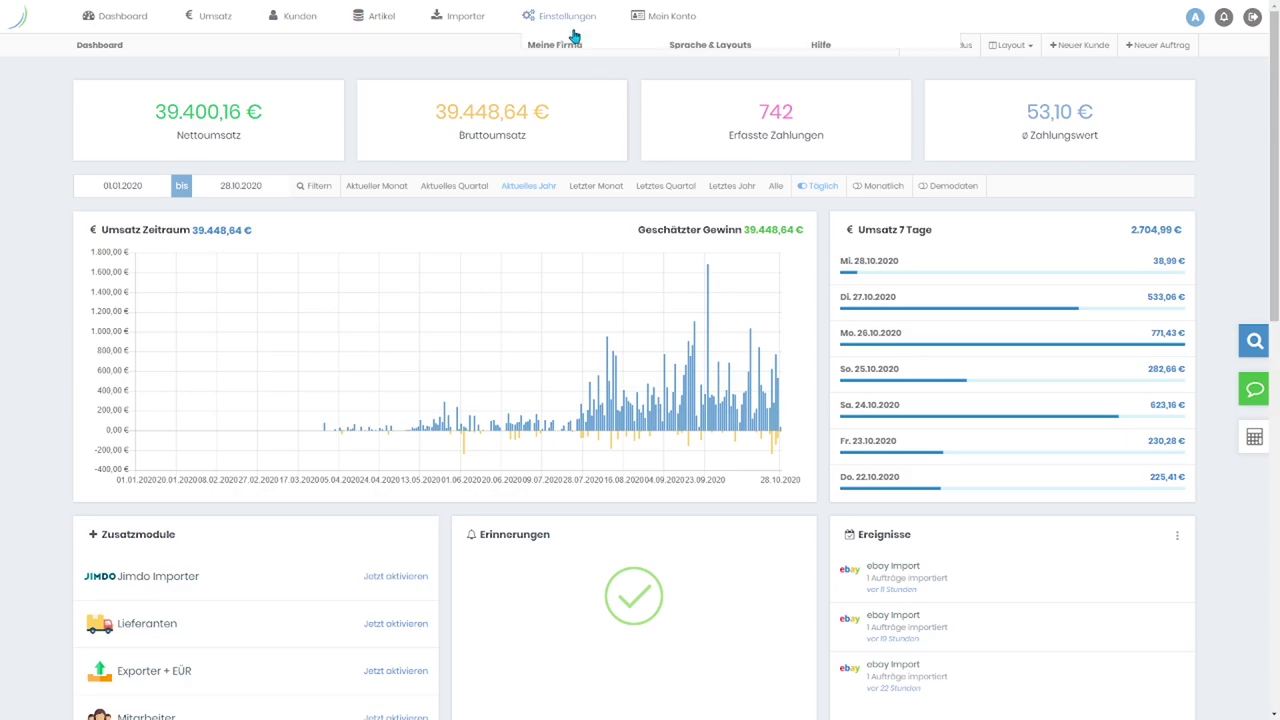
Step: View the company's Stammdaten page and the Konfiguration settings page
mouse_move(571, 21)
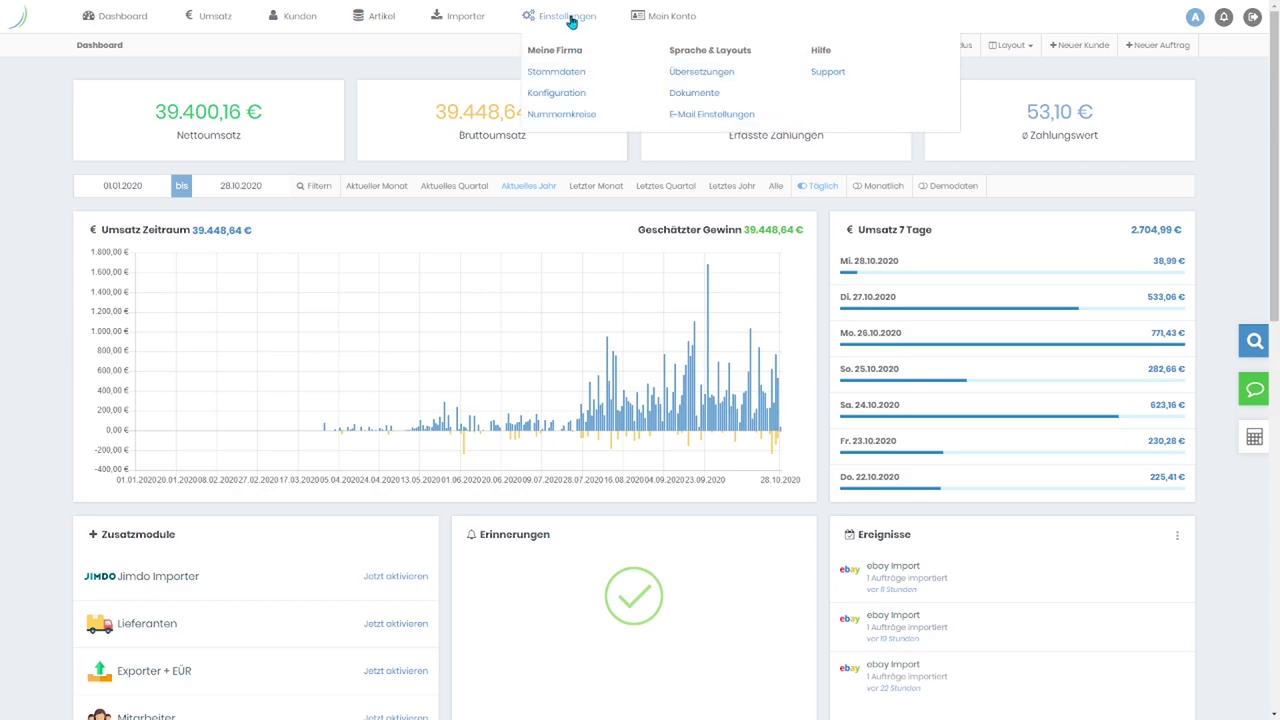
click(568, 90)
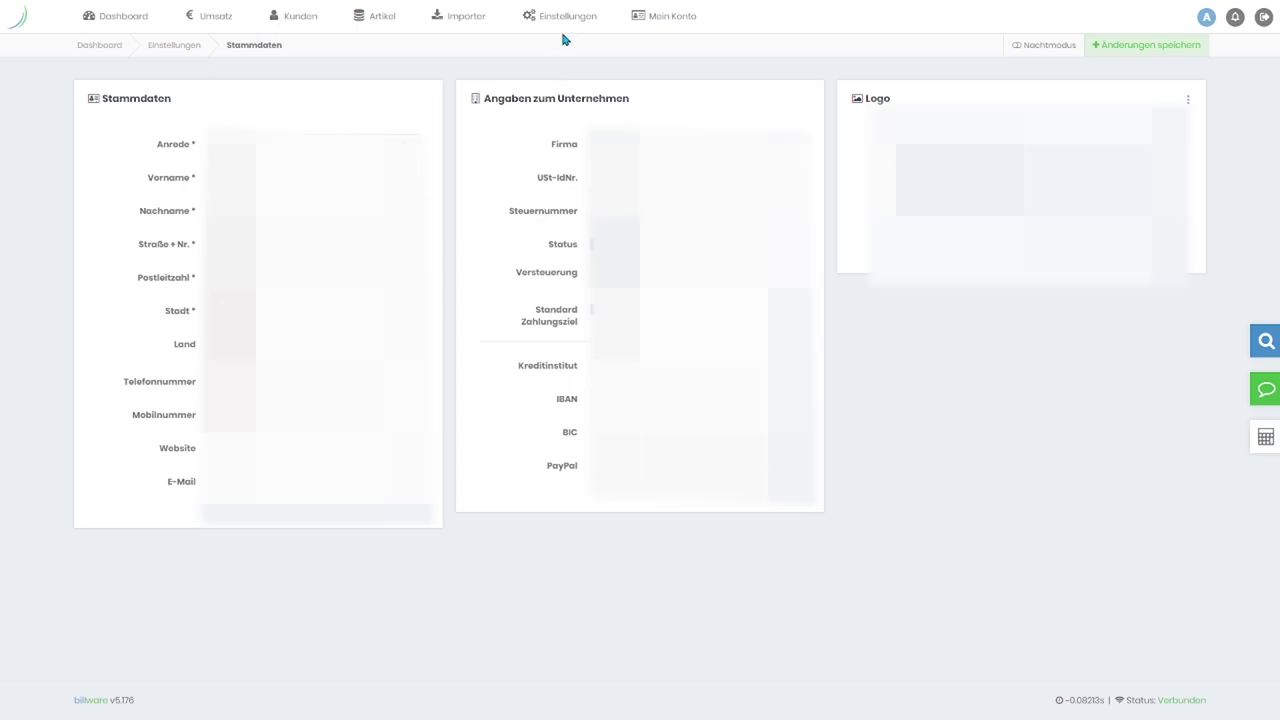
mouse_move(563, 36)
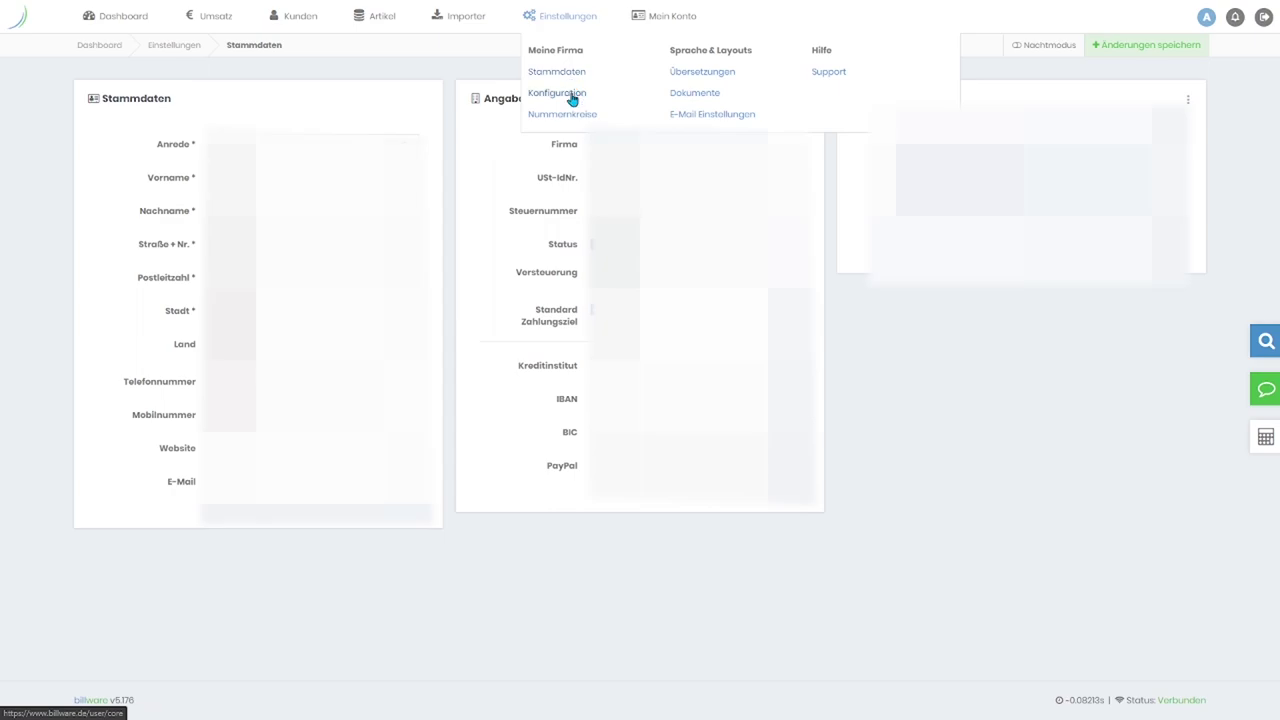
click(572, 99)
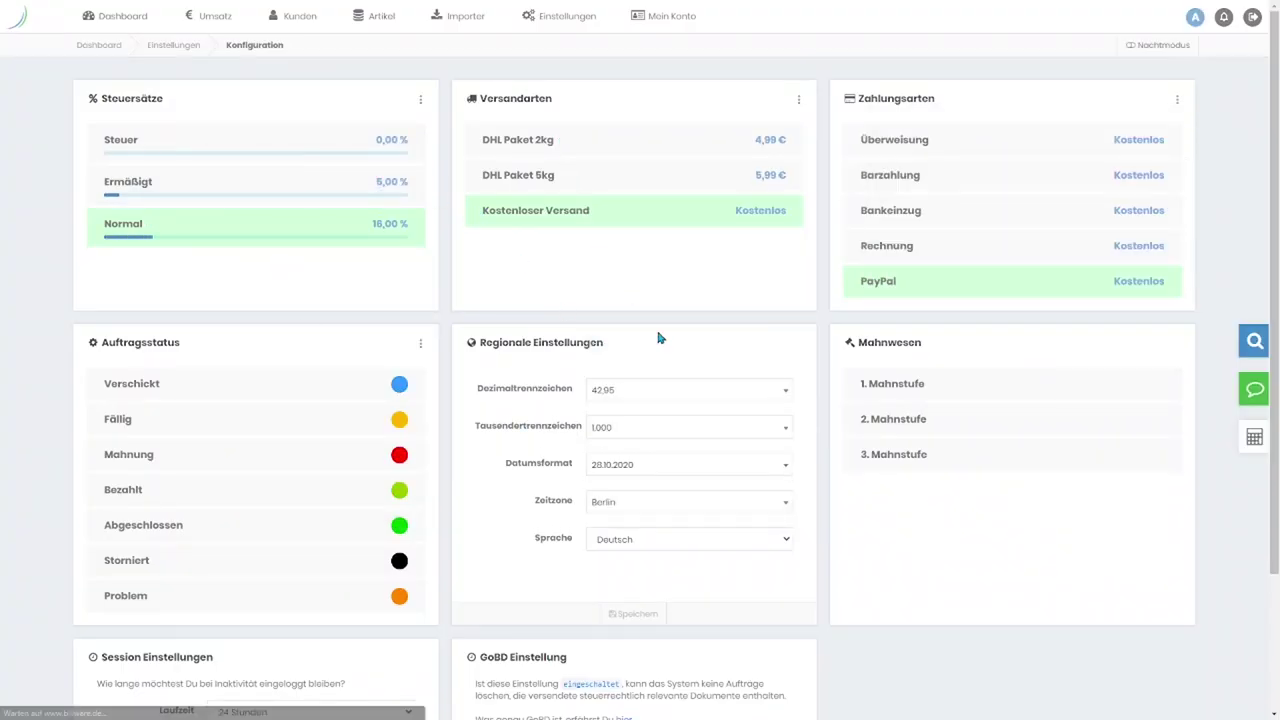
click(239, 227)
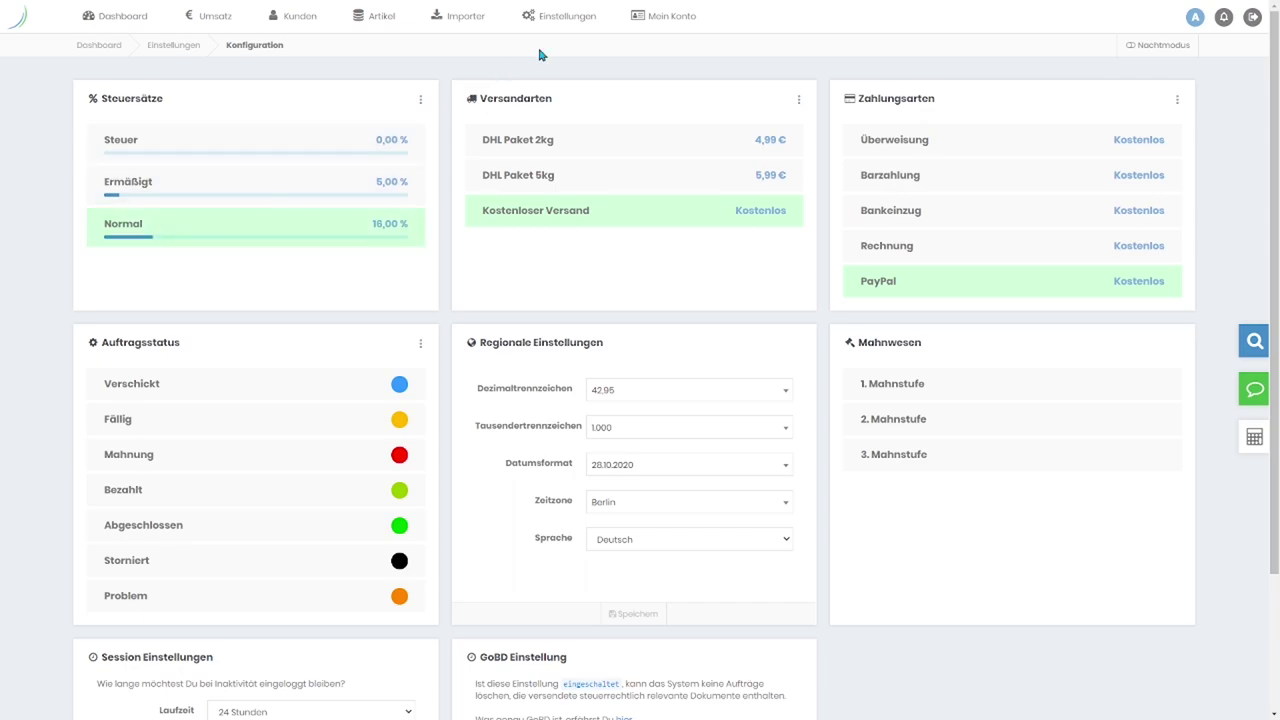
Step: View the Nummernkreise settings and look through the document layout templates
click(562, 20)
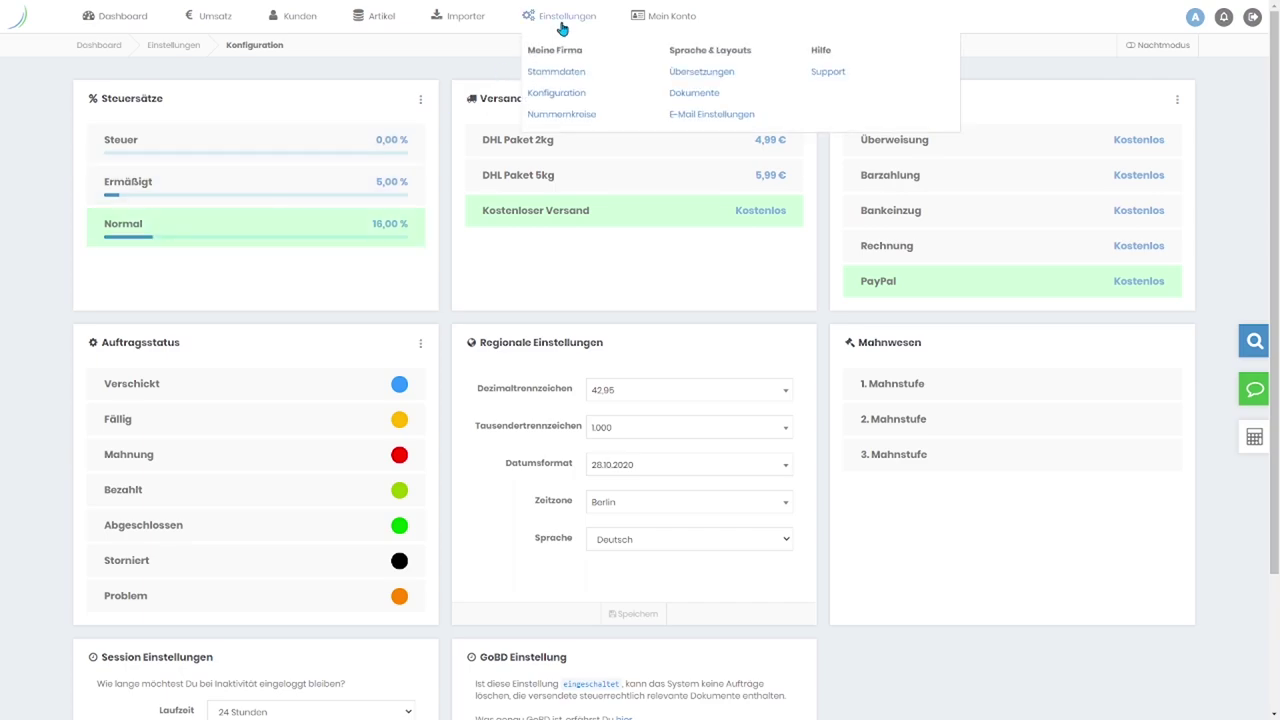
click(551, 123)
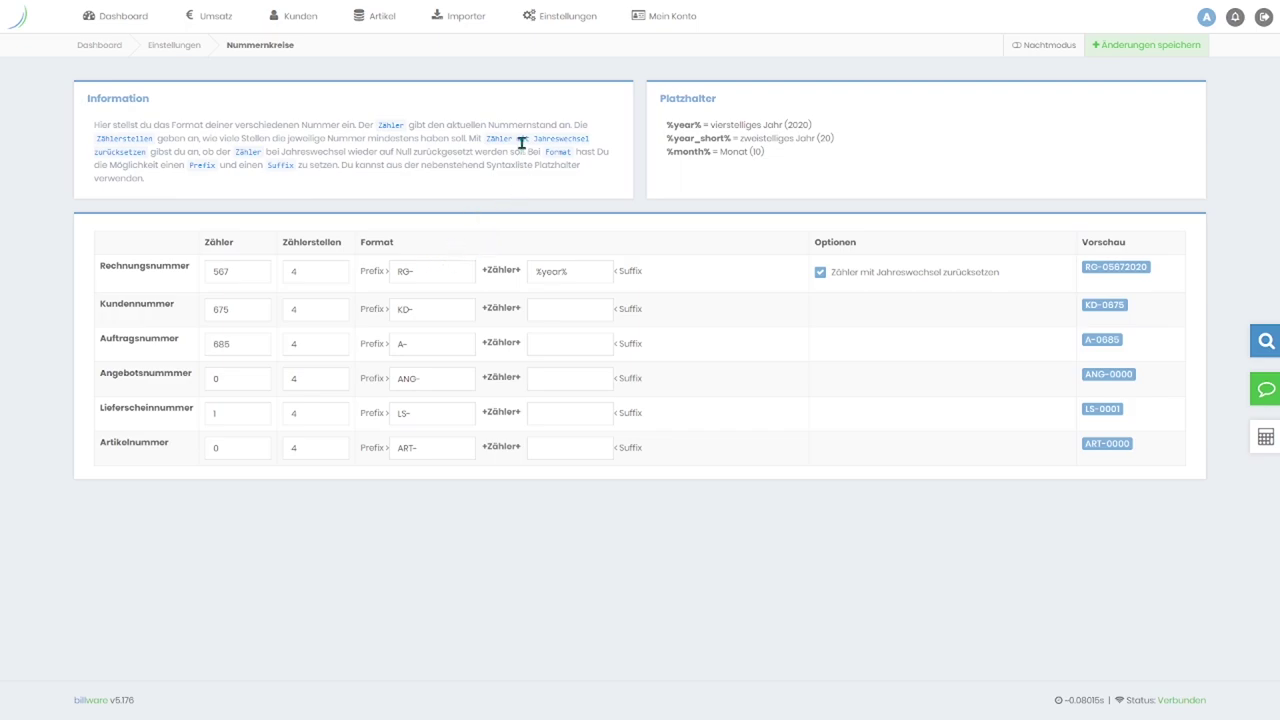
mouse_move(569, 34)
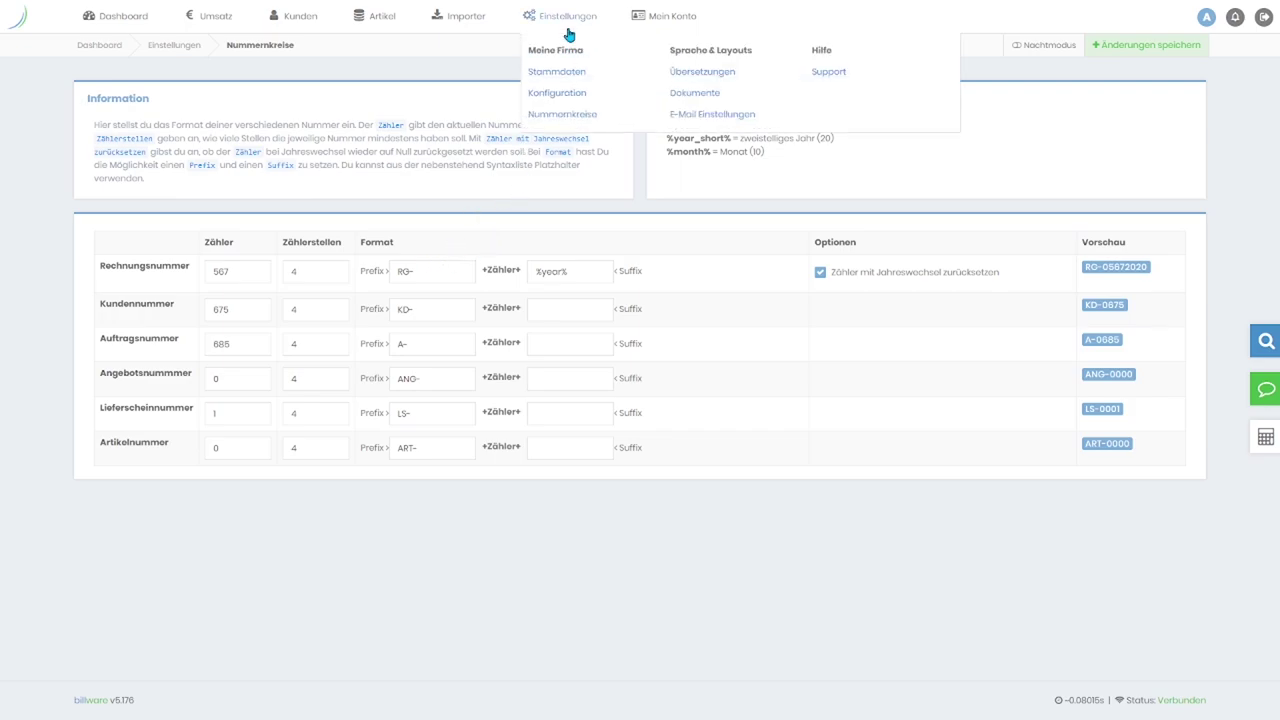
click(695, 93)
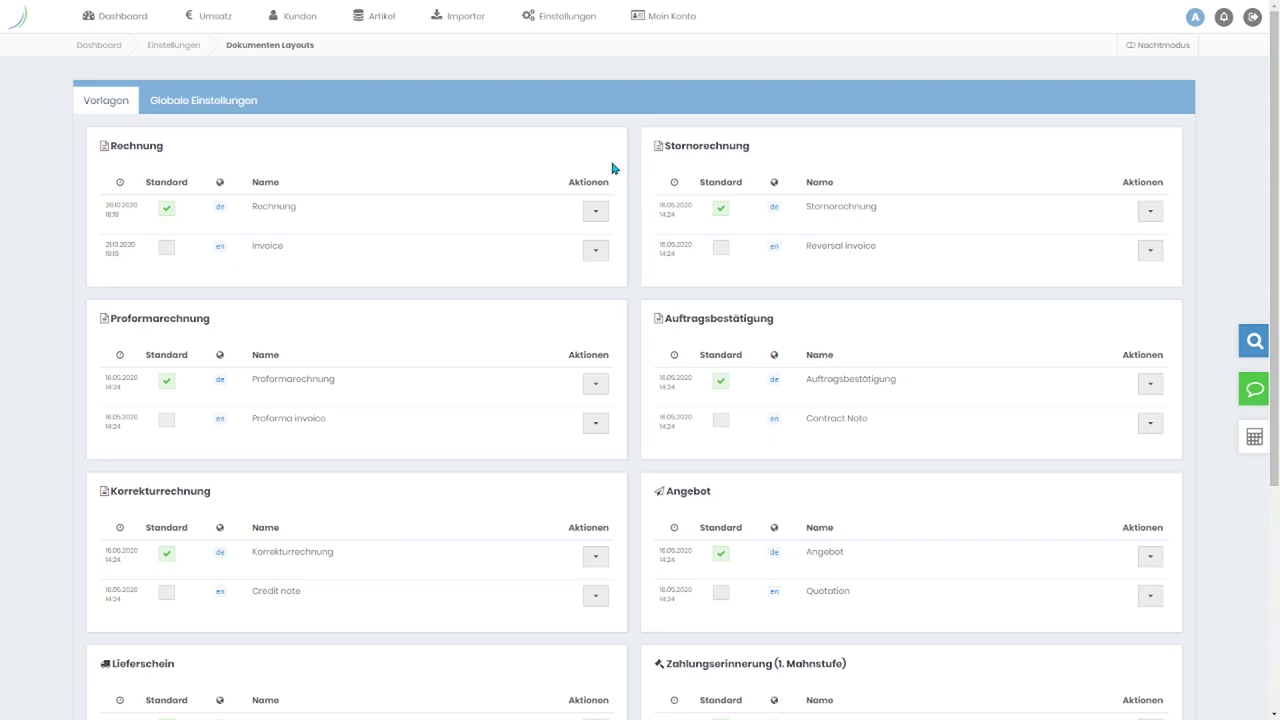
scroll(614, 180, down, 3)
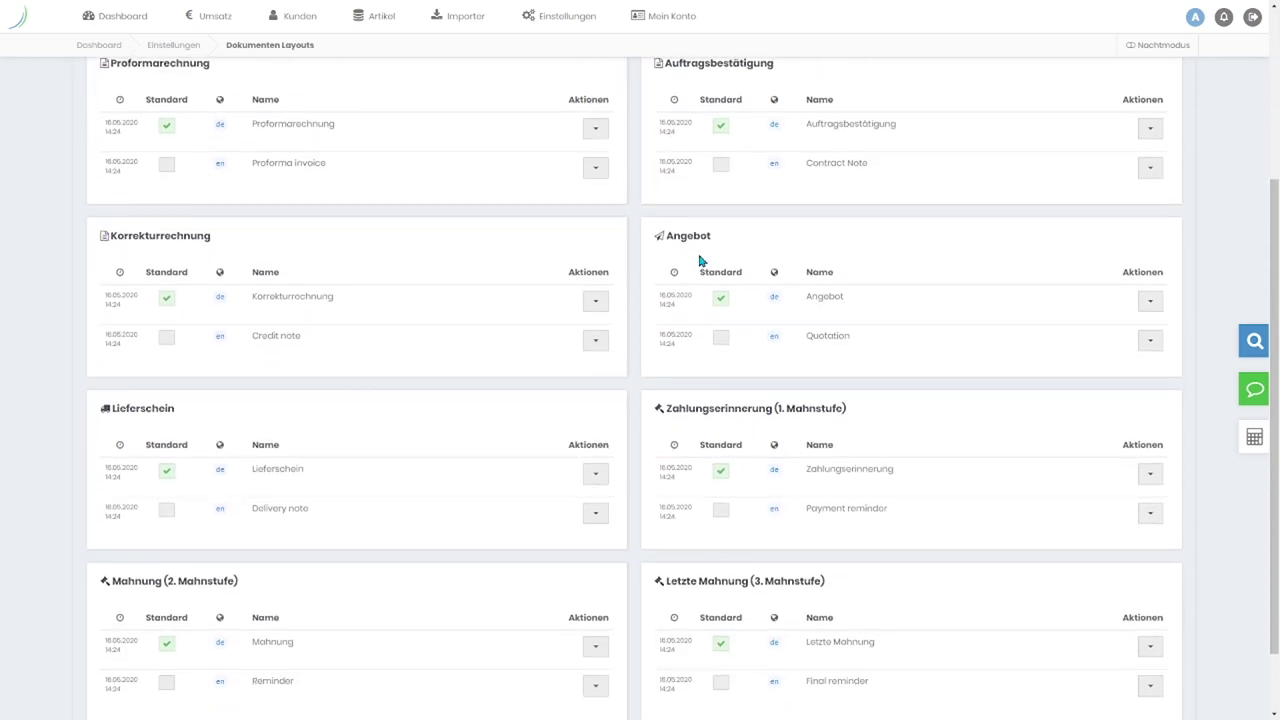
scroll(700, 261, up, 3)
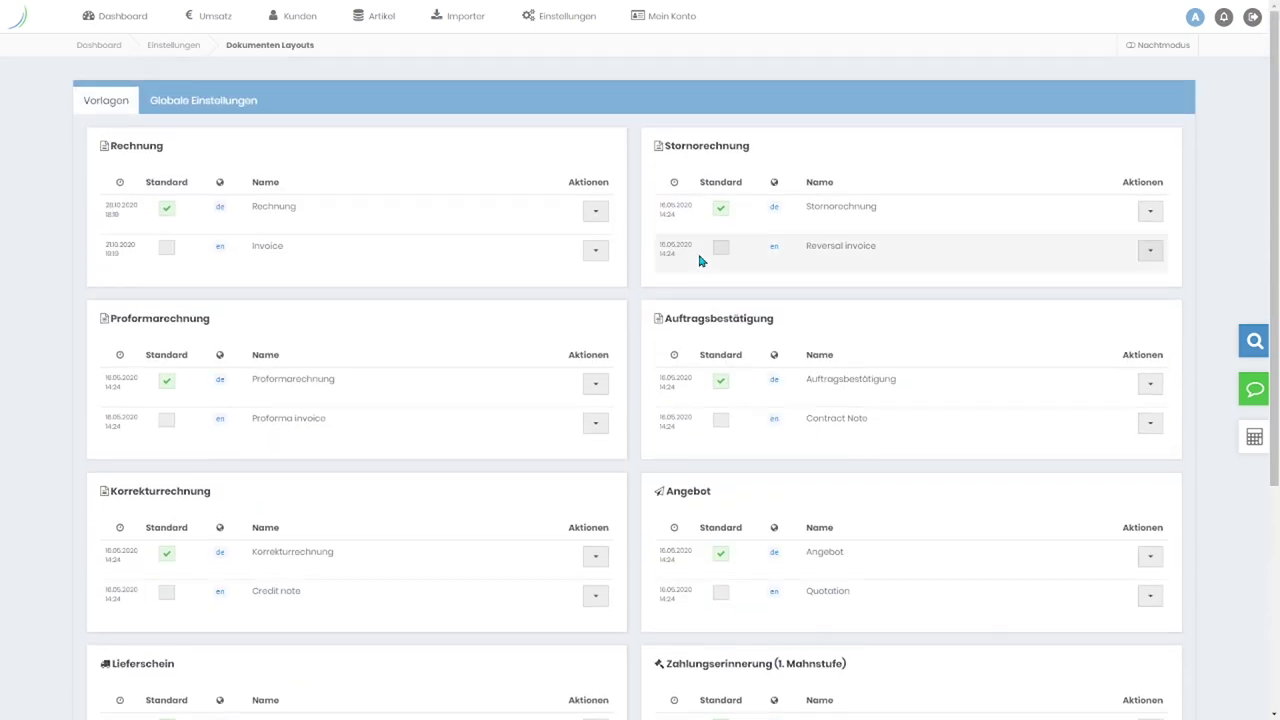
Step: Open the German Rechnung template in the layout editor
click(1154, 213)
click(666, 209)
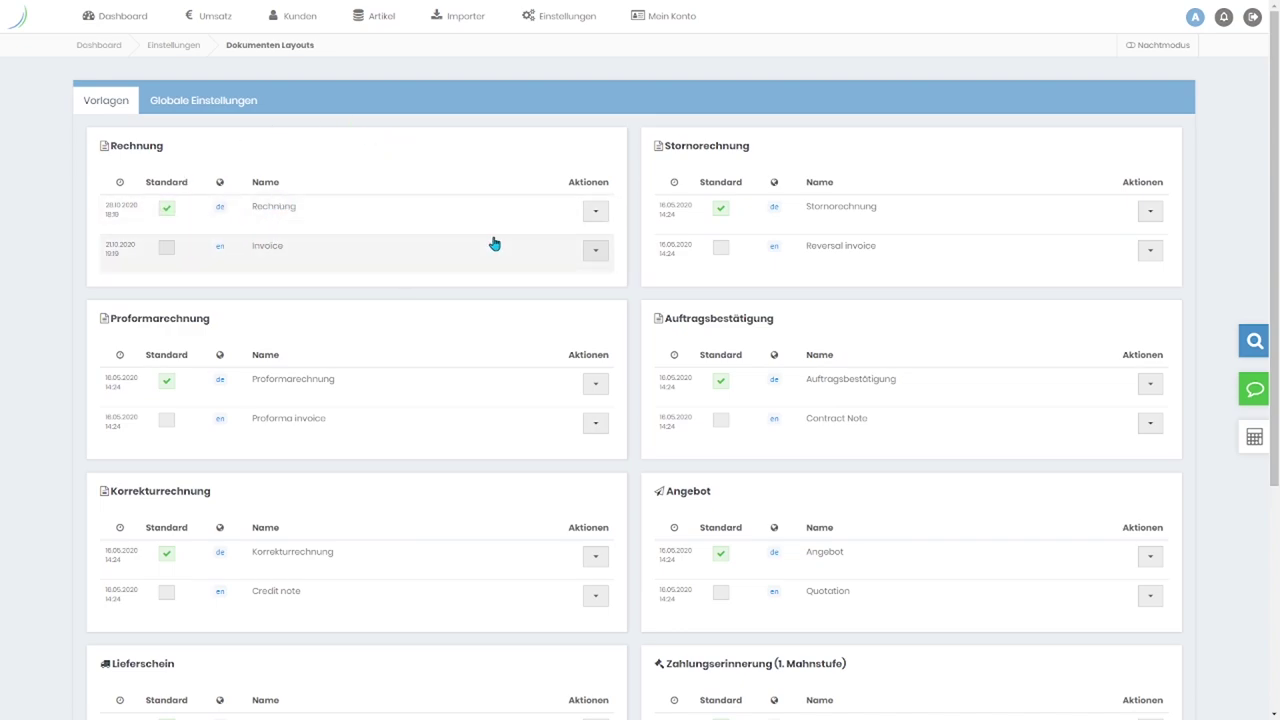
click(591, 216)
click(643, 240)
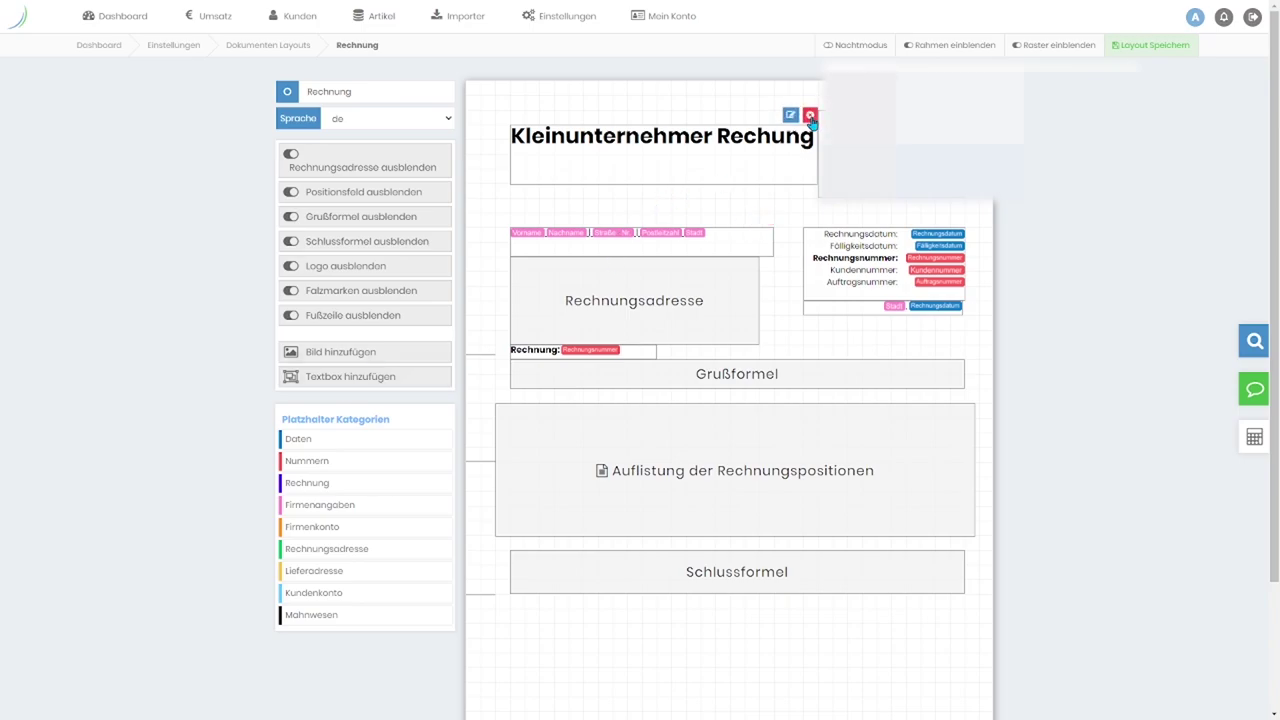
Step: Delete the "Kleinunternehmer Rechung" heading box and place a new text box near the top of the invoice page
click(811, 116)
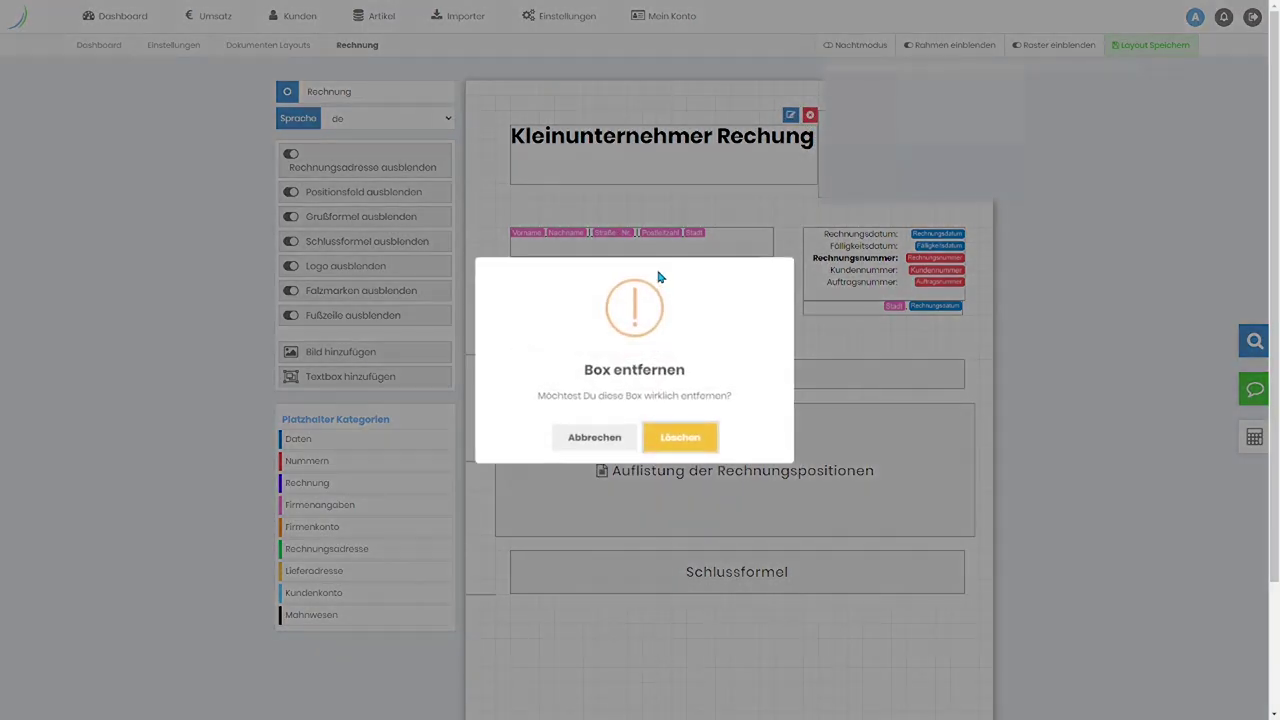
click(670, 436)
click(409, 380)
drag(558, 151, 601, 138)
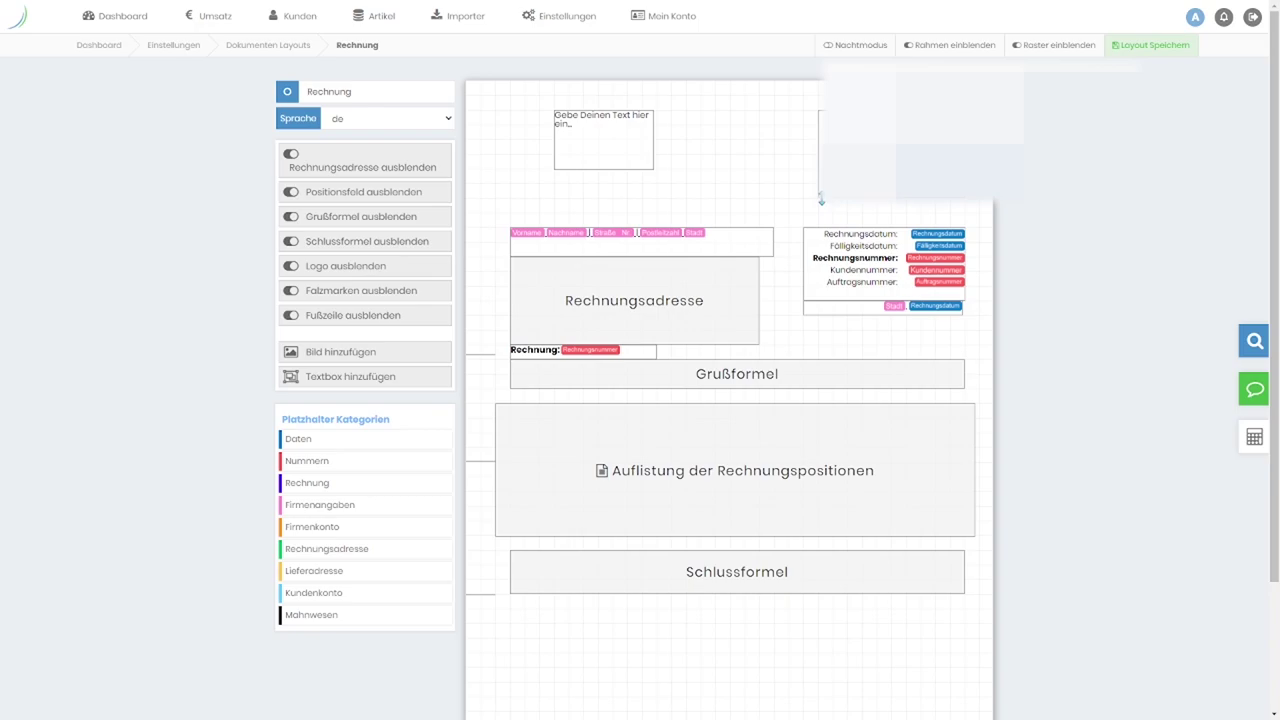
Step: Hide the Fußzeile, Falzmarken, Logo, Schlussformel and Grußformel in the invoice layout
click(389, 315)
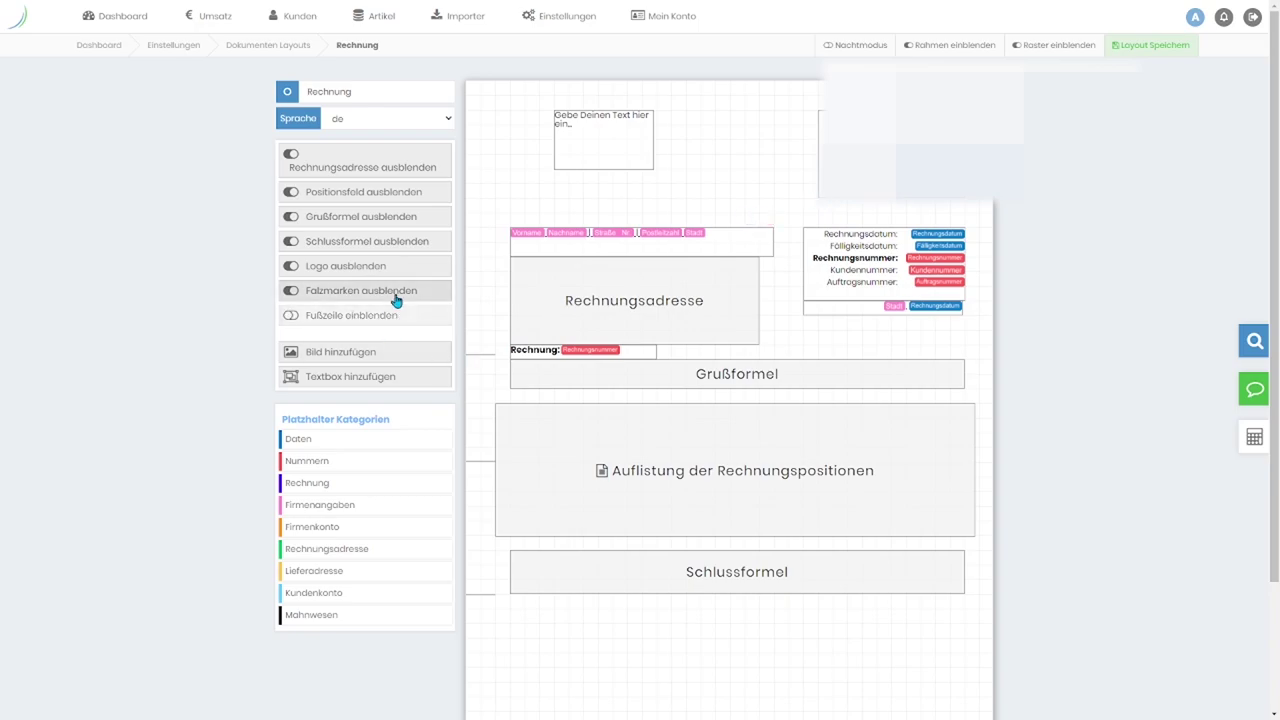
click(392, 290)
click(397, 266)
click(400, 241)
click(402, 219)
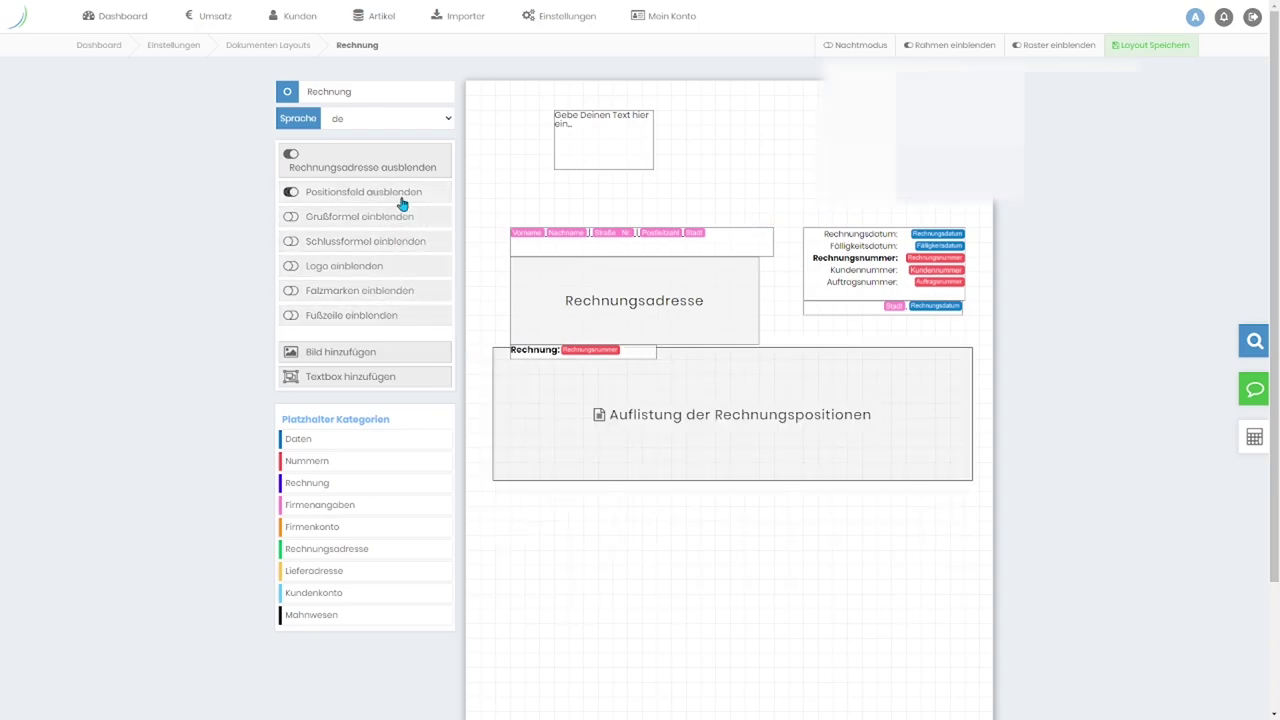
Step: Show the hidden Grußformel, Schlussformel, Logo, Falzmarken and Fußzeile again and check the page footer
click(405, 242)
click(407, 265)
click(410, 290)
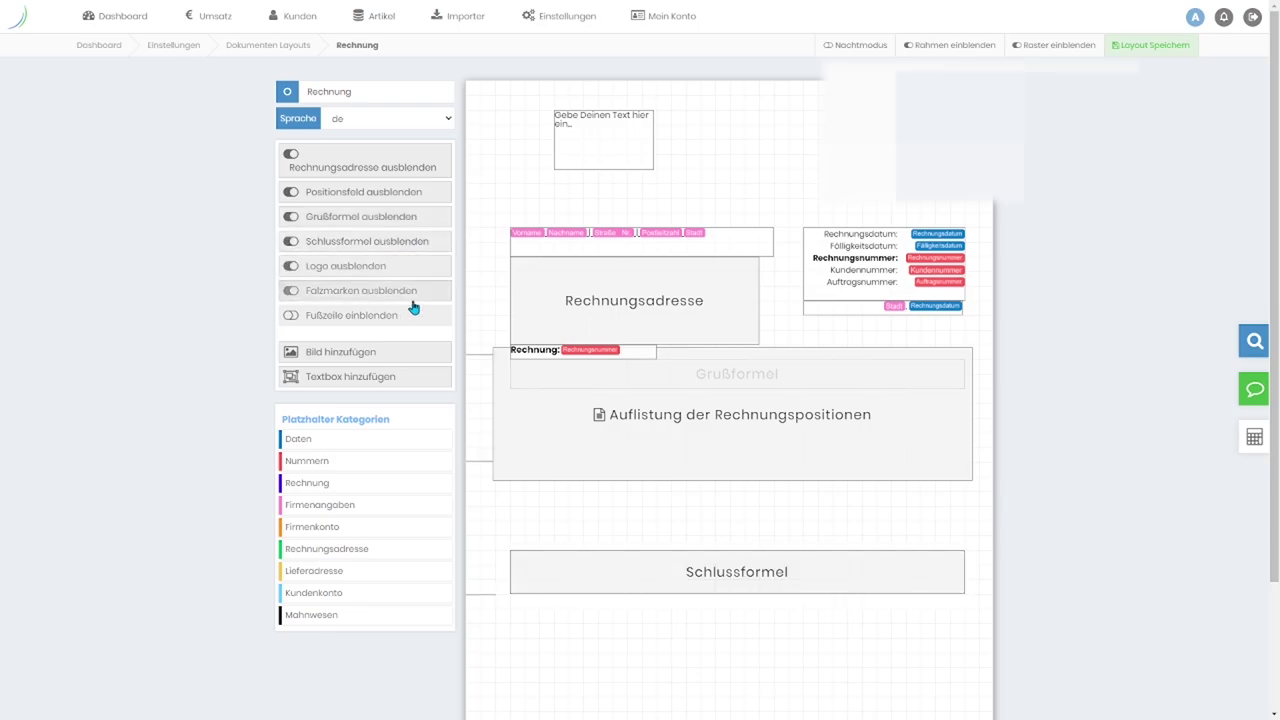
click(412, 315)
scroll(546, 315, down, 3)
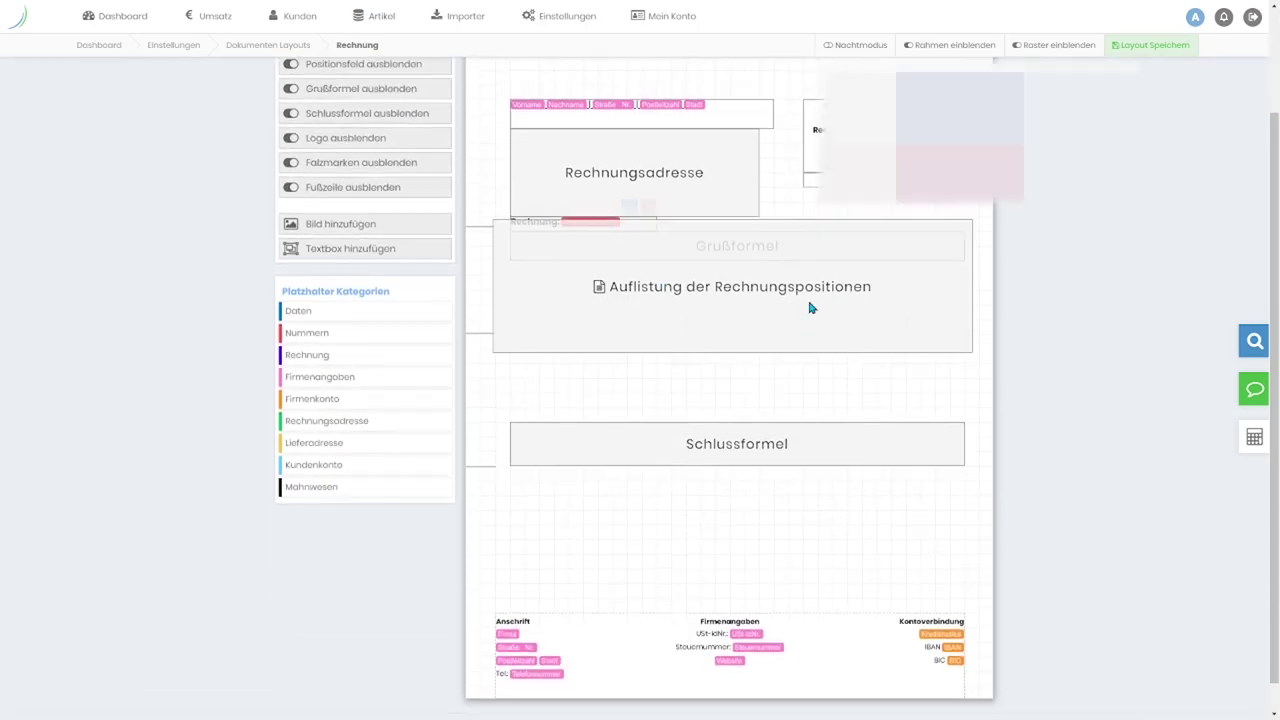
scroll(811, 303, up, 3)
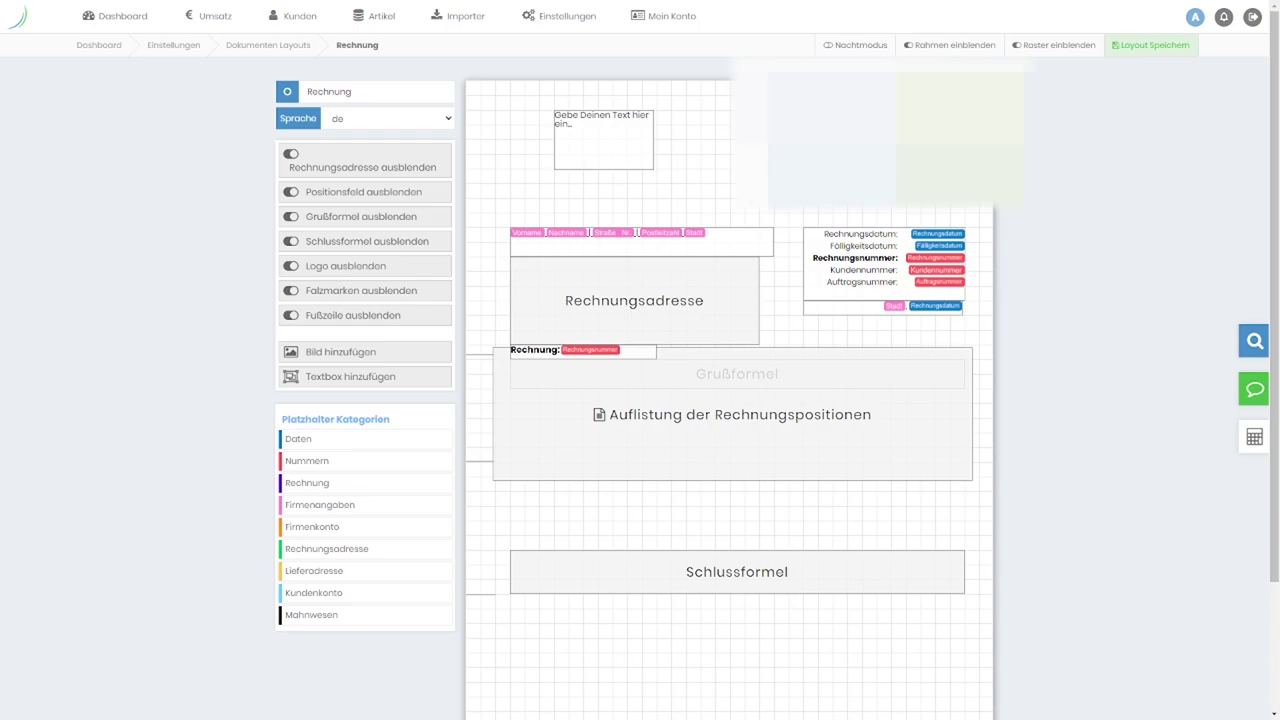
Step: Extend the Rechnungsadresse box downward and shift the invoice positions box to the page's left edge
drag(757, 343, 760, 388)
mouse_move(763, 343)
mouse_down()
mouse_move(816, 220)
mouse_move(772, 364)
mouse_up()
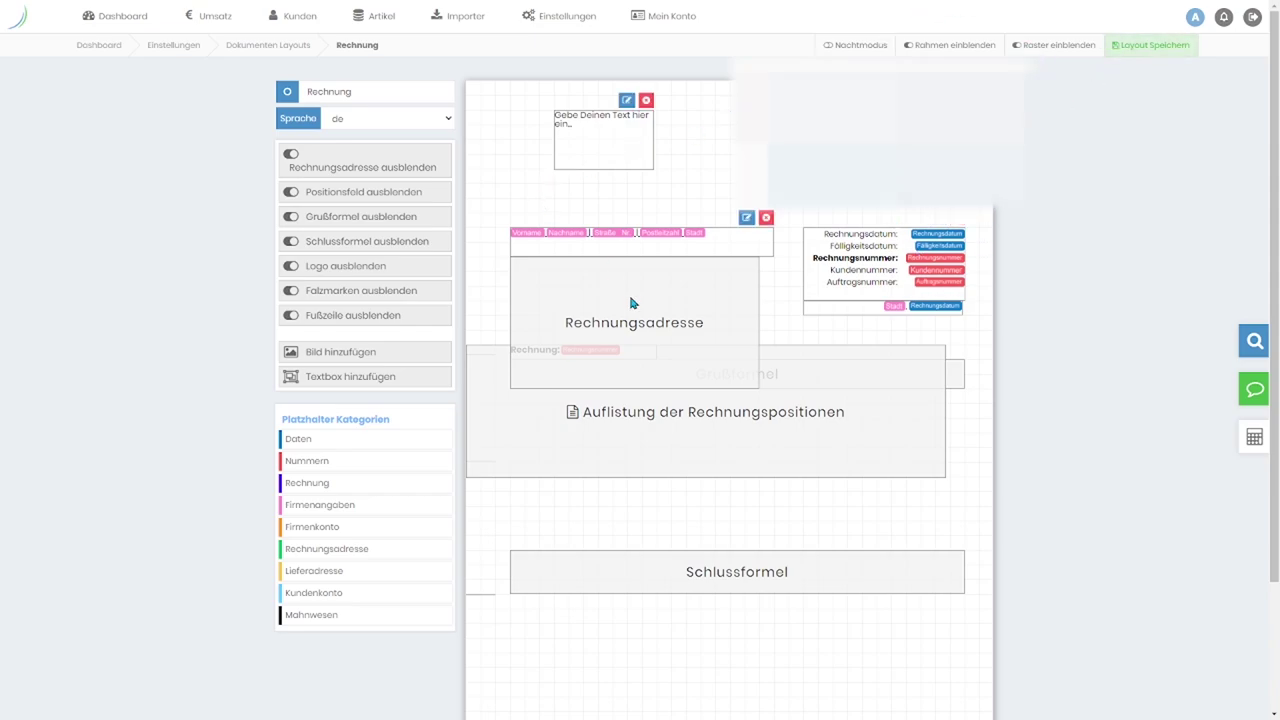
Step: Leave the layout editor and open the overview of Aufträge
mouse_move(210, 30)
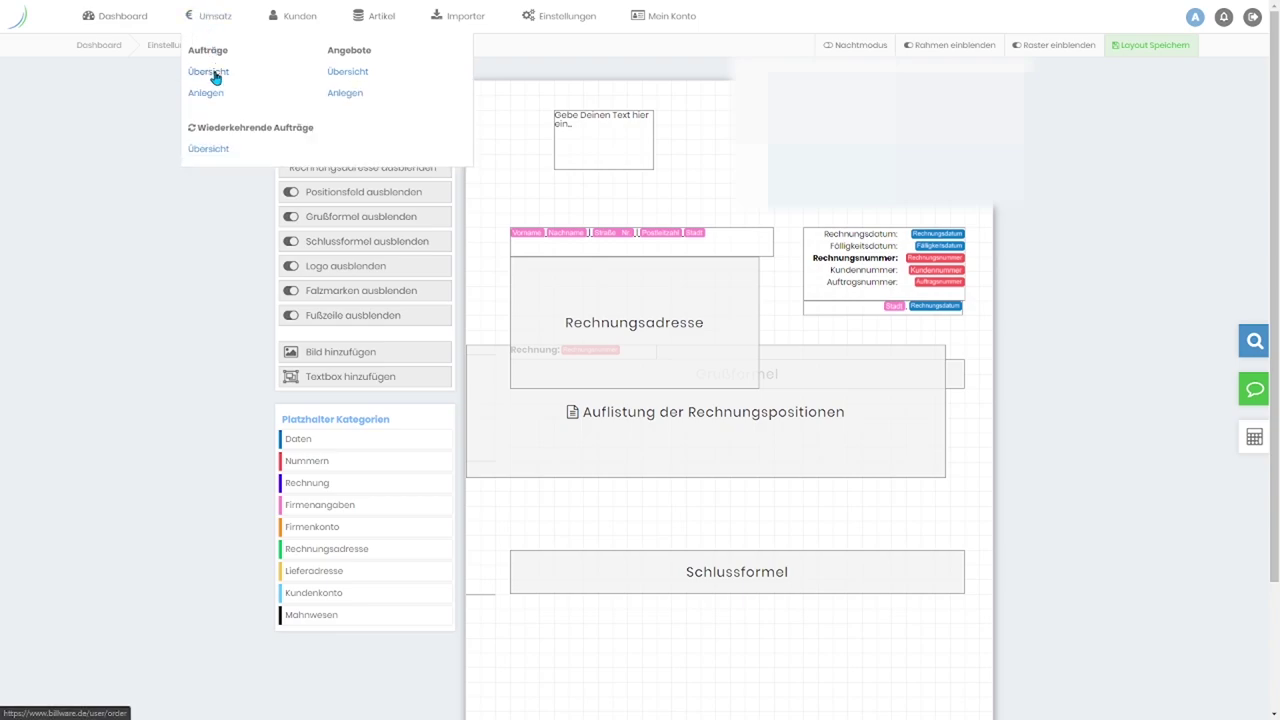
click(212, 73)
click(670, 451)
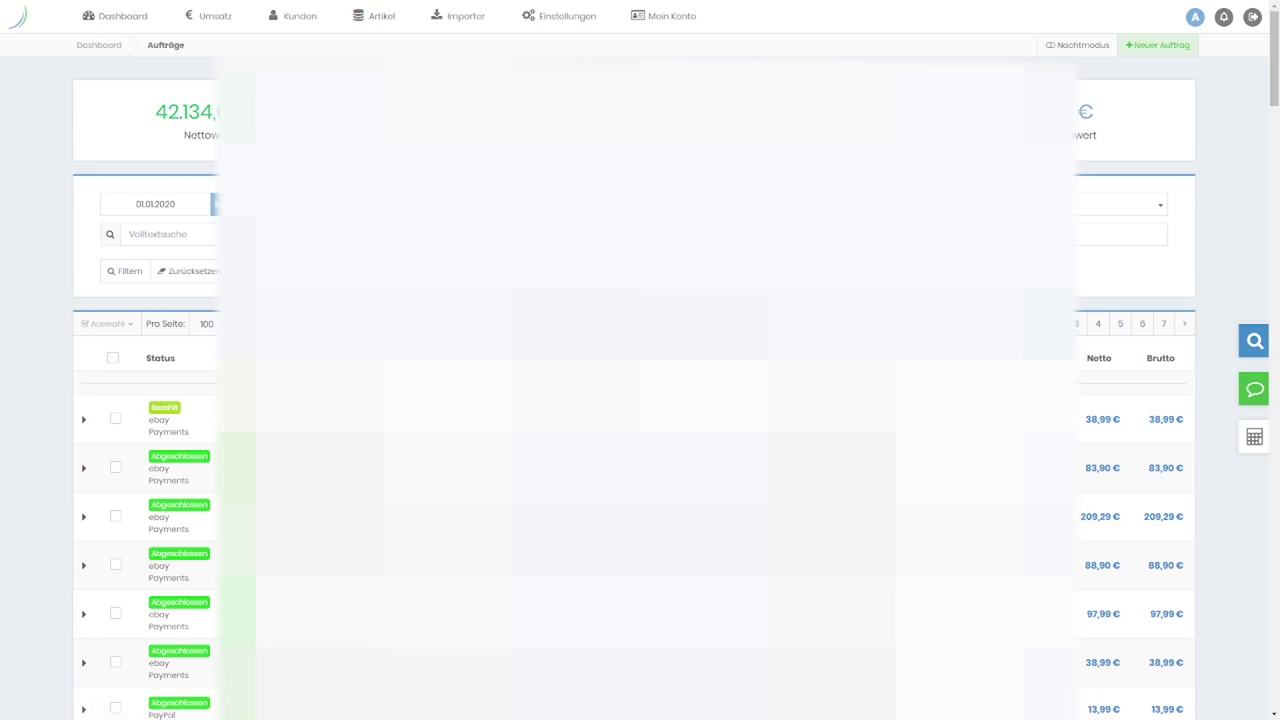
Step: Examine the statuses, payment methods and amounts in the orders list
scroll(640, 365, down, 2)
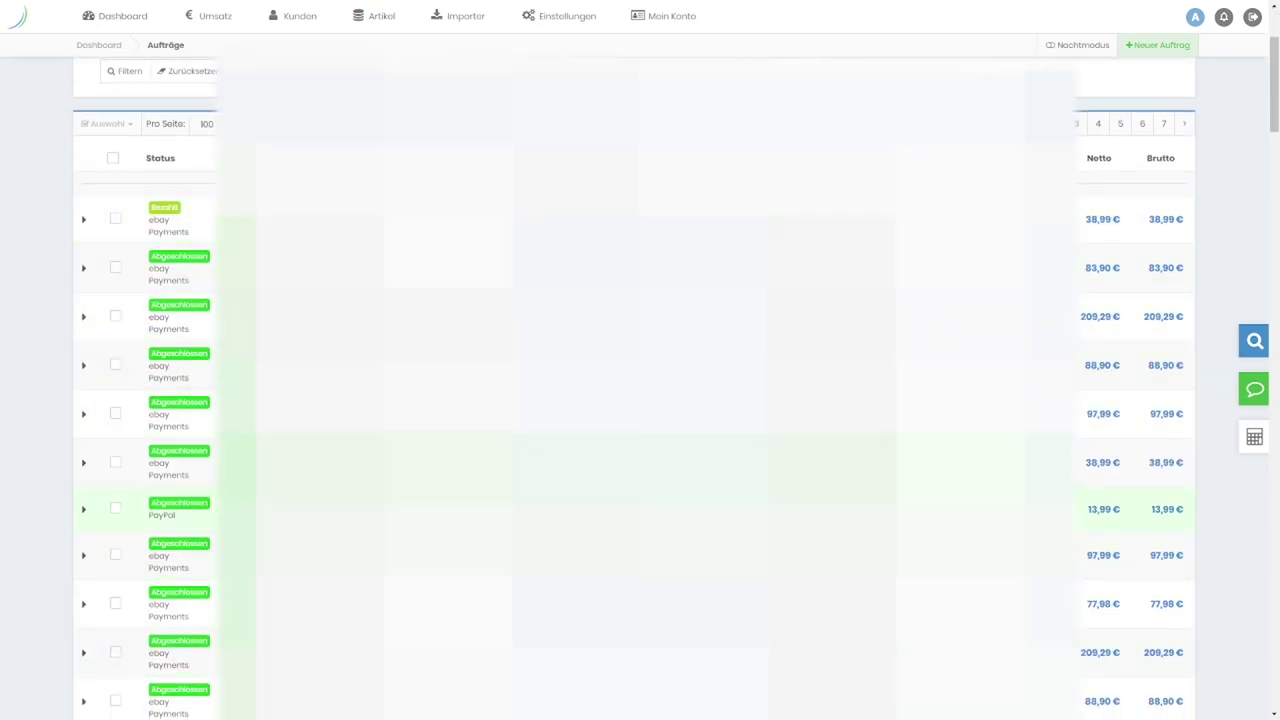
scroll(640, 420, up, 2)
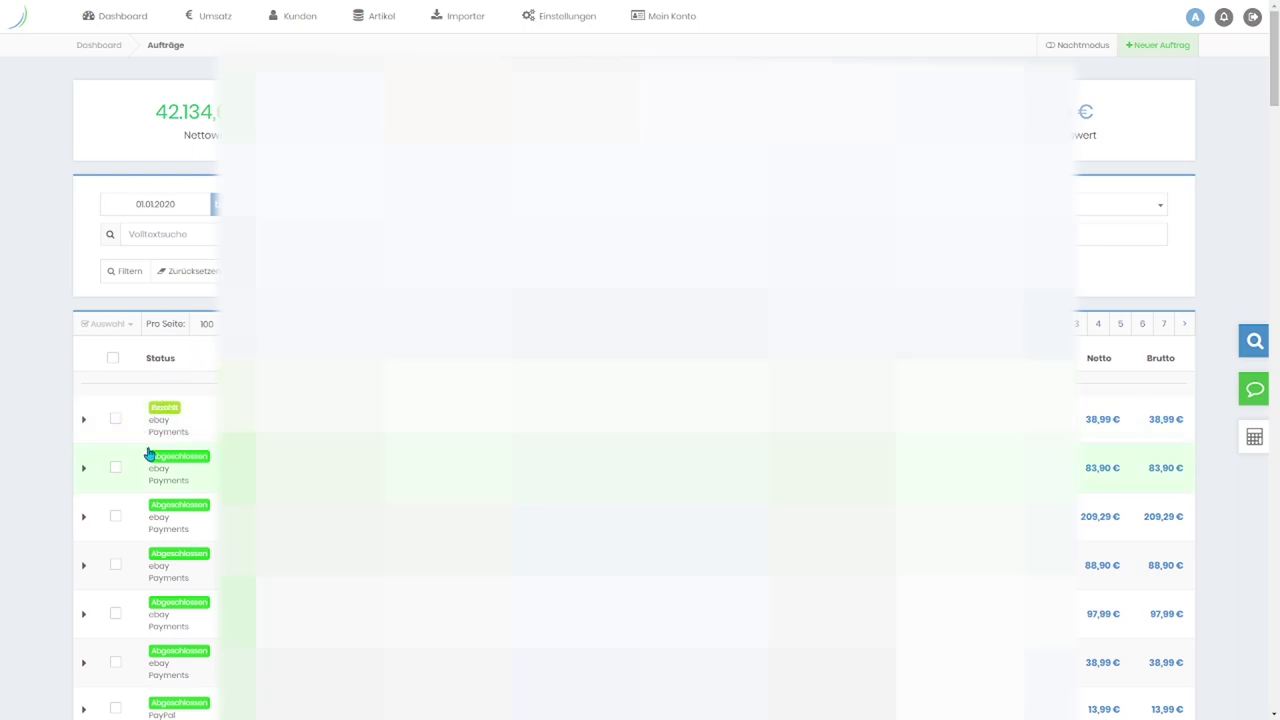
scroll(640, 450, down, 3)
scroll(640, 450, up, 3)
scroll(200, 474, down, 6)
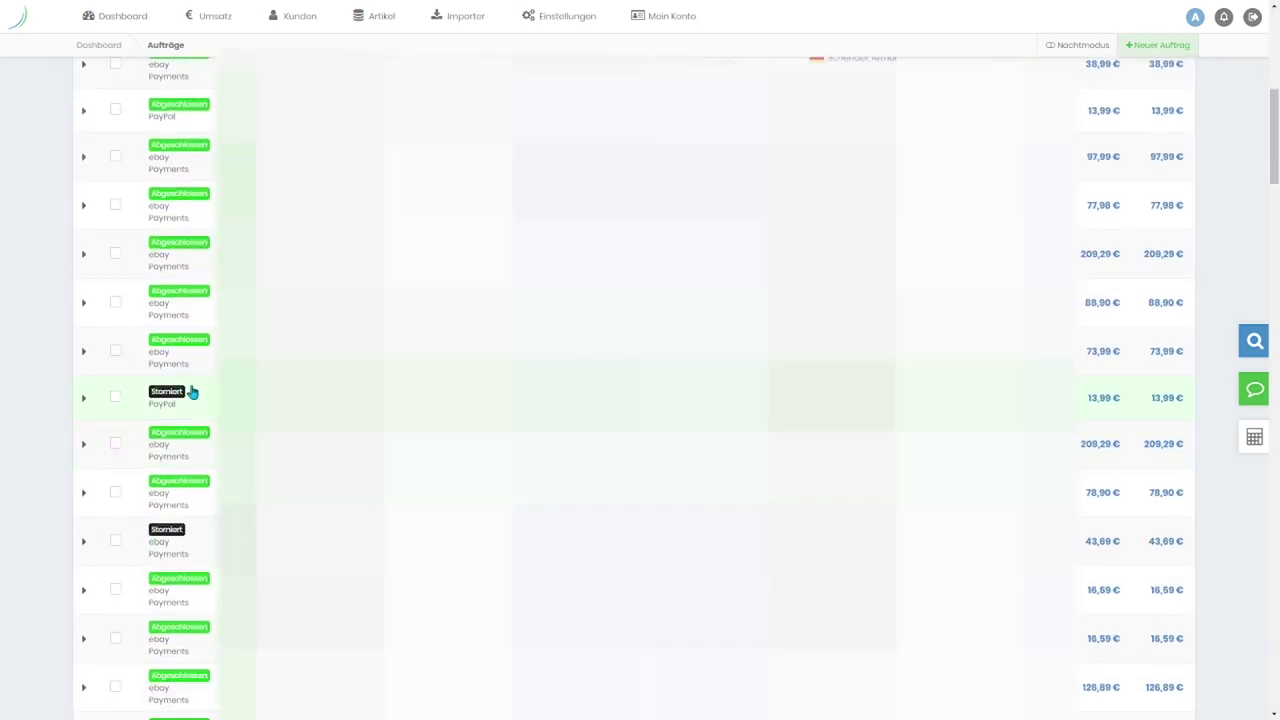
scroll(200, 400, up, 5)
scroll(200, 400, down, 7)
scroll(200, 400, up, 7)
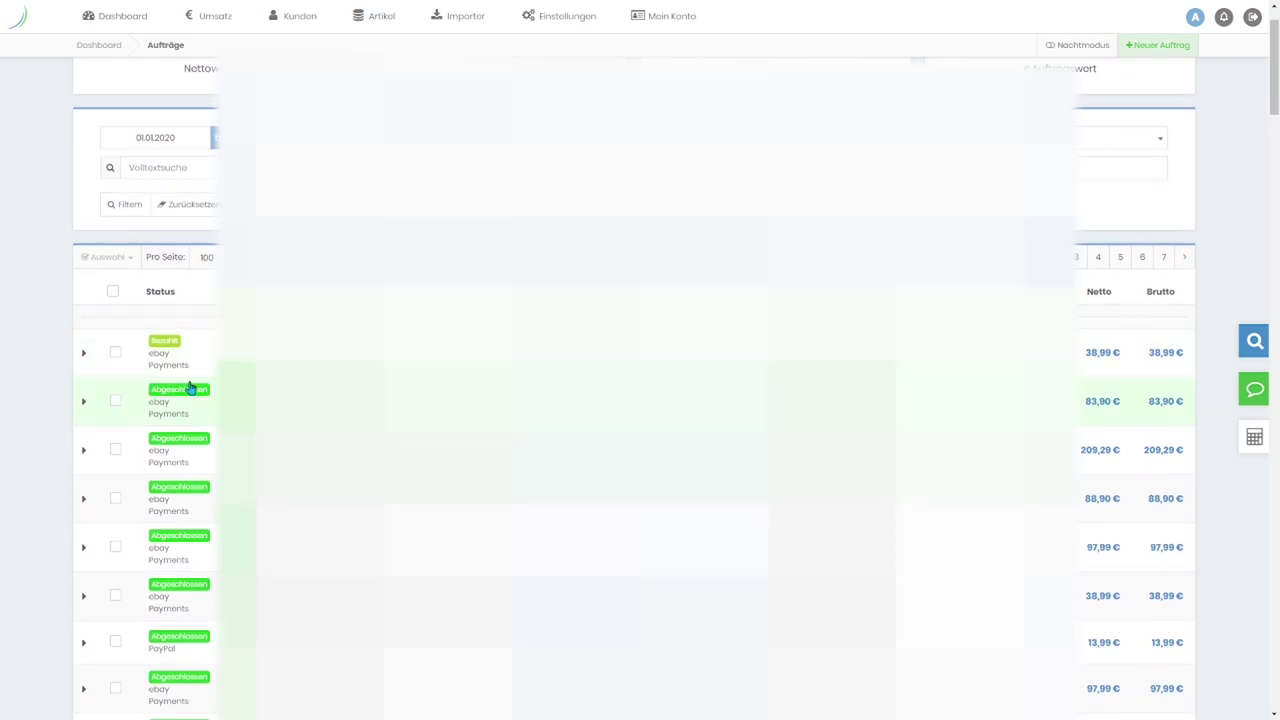
Step: View the choices of the order status filter and look through completed and cancelled orders in the list
click(560, 208)
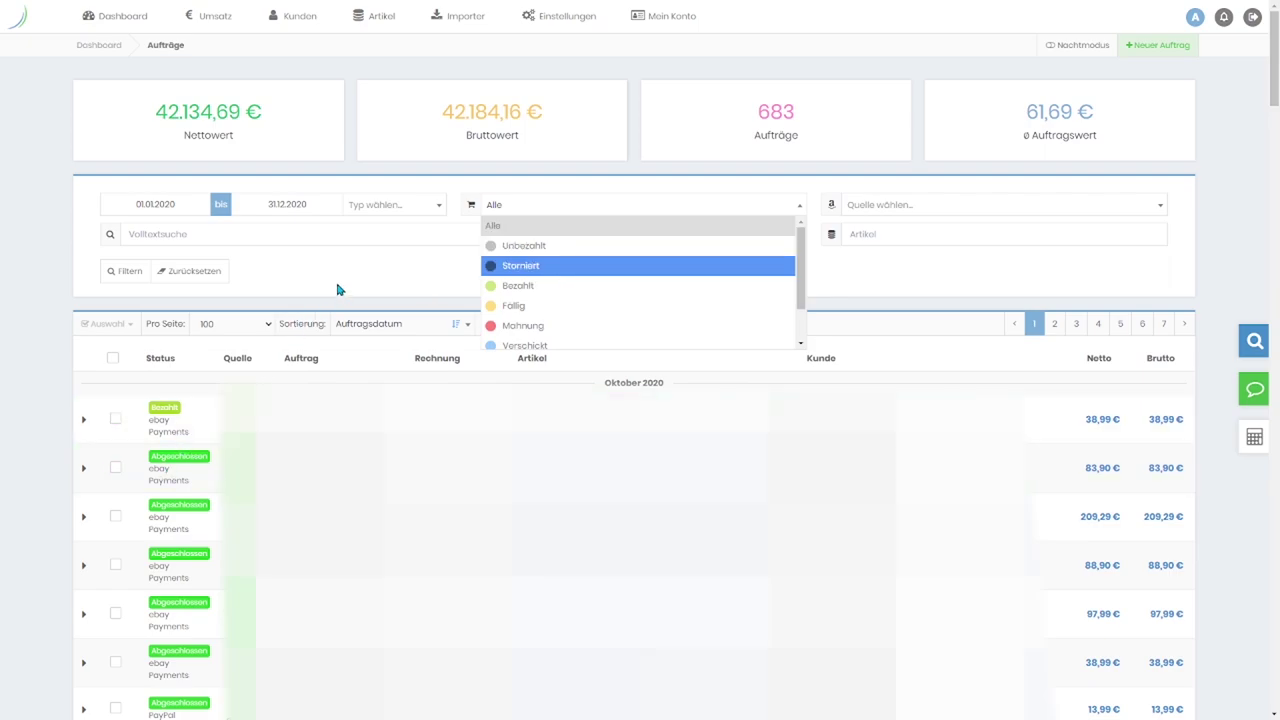
click(361, 283)
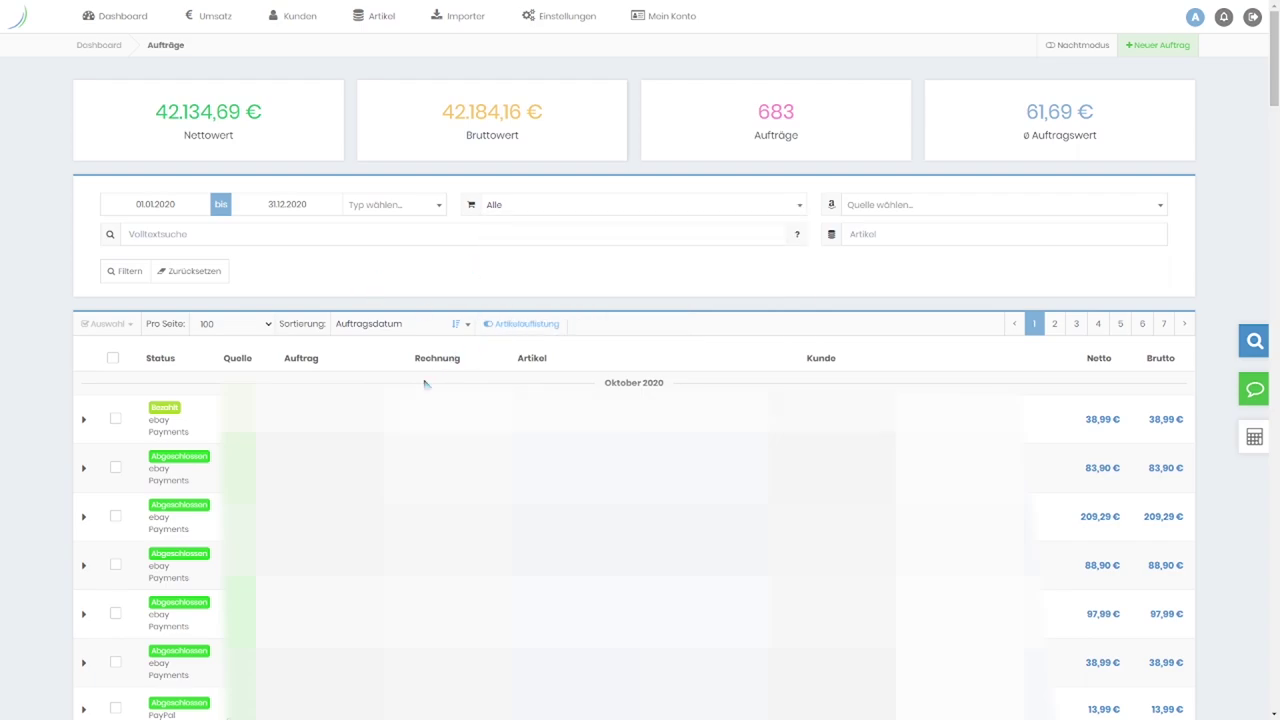
scroll(425, 383, down, 3)
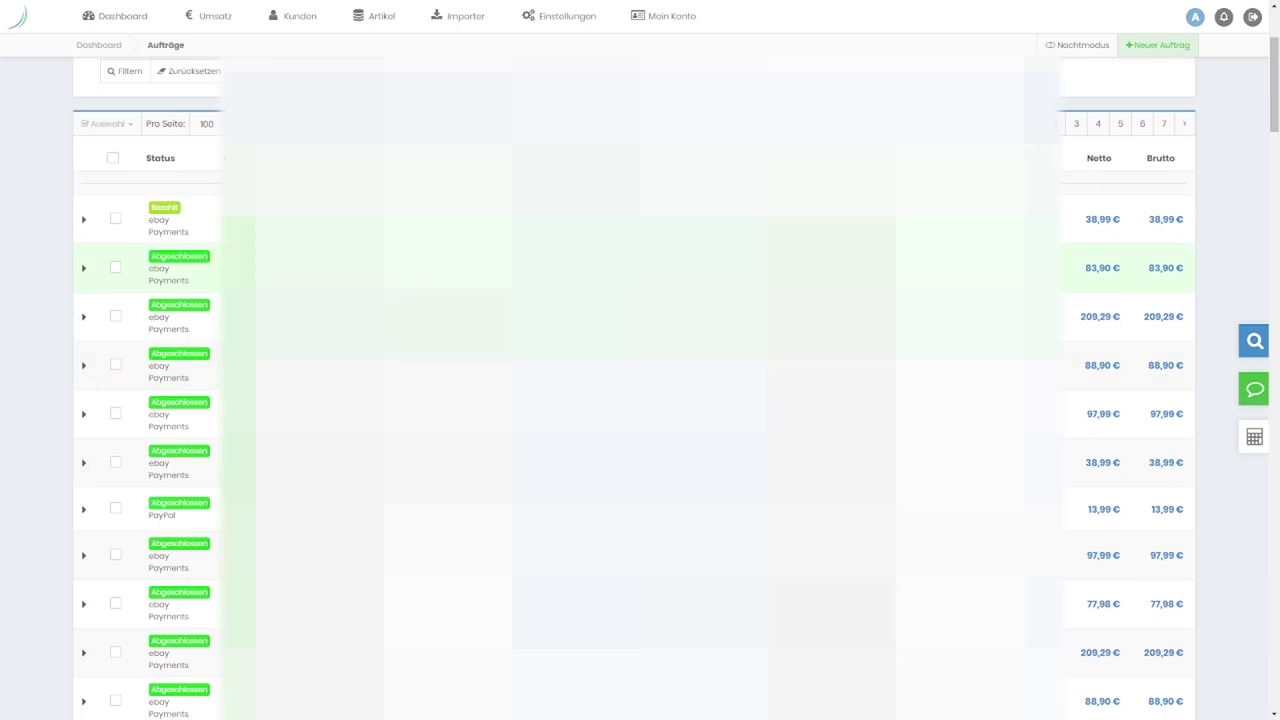
scroll(215, 300, up, 1)
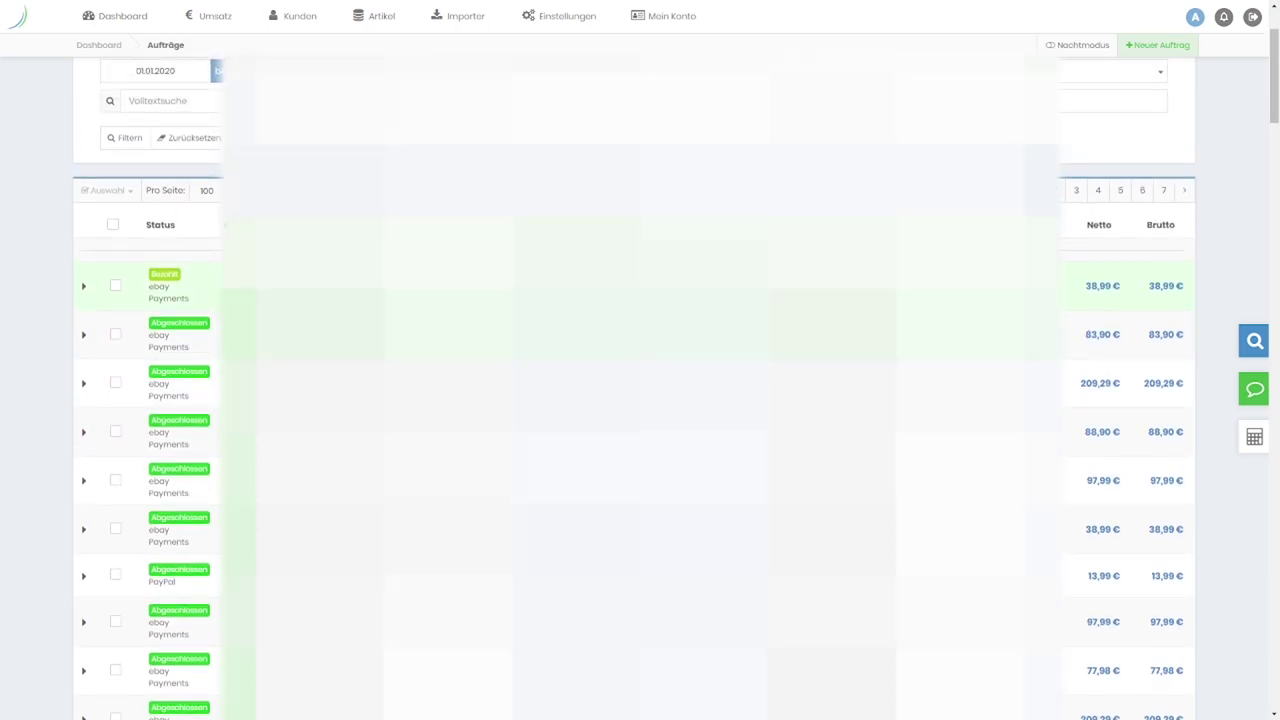
scroll(180, 310, down, 1)
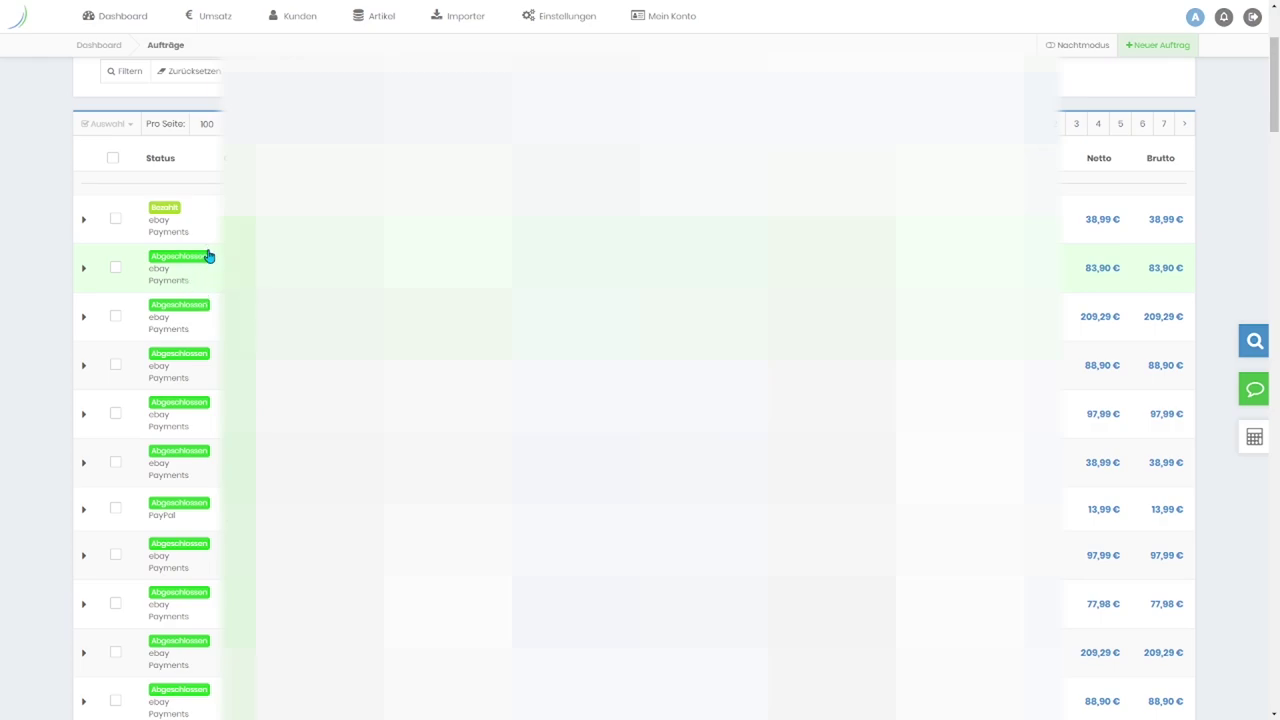
scroll(208, 316, down, 3)
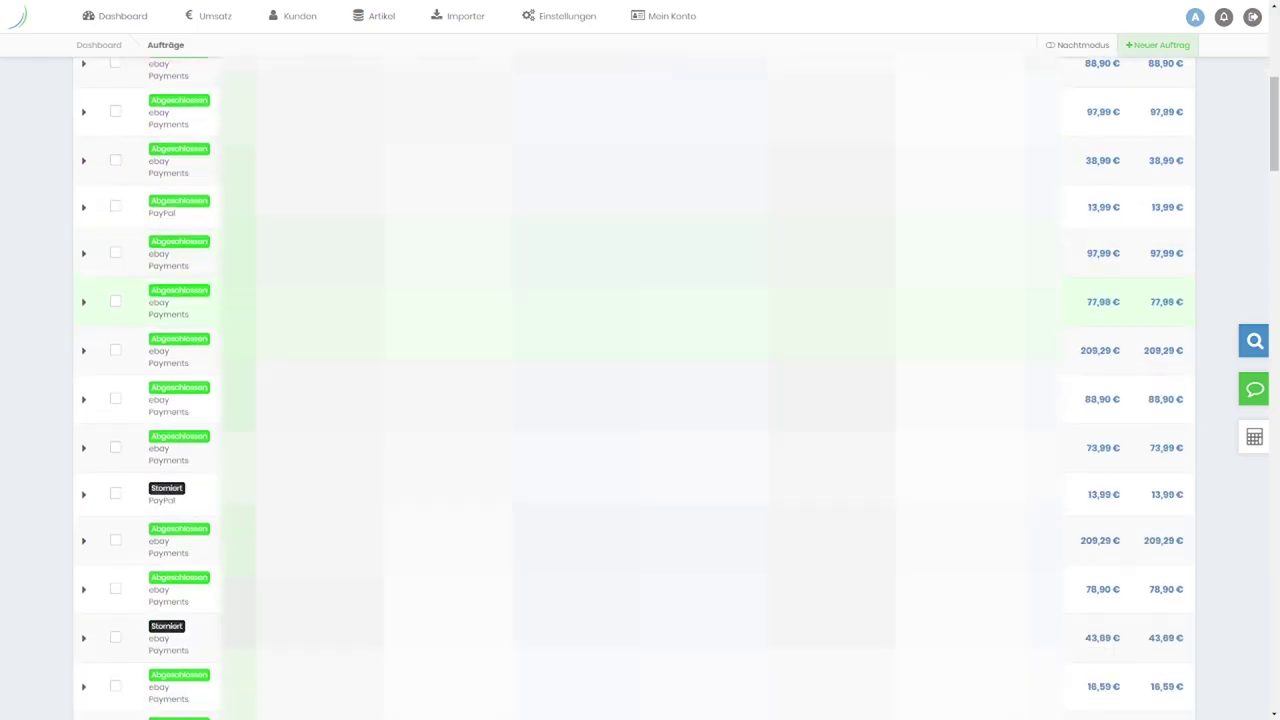
scroll(138, 470, up, 5)
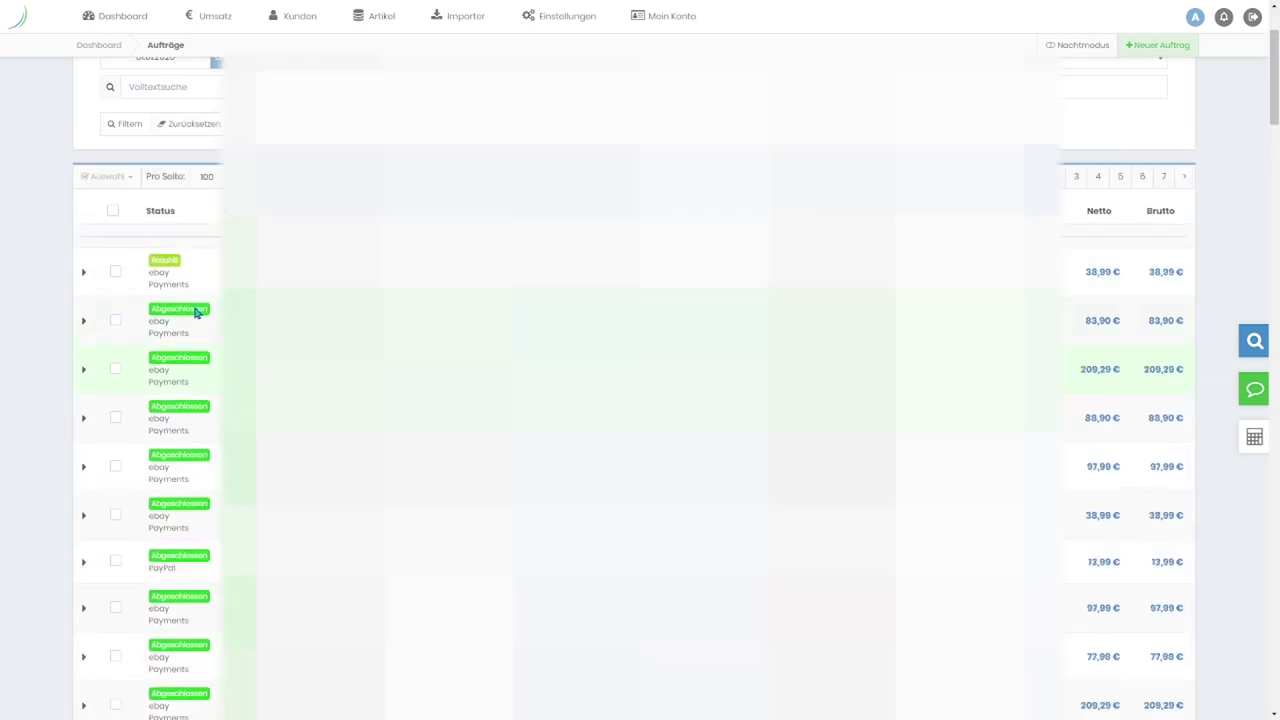
scroll(126, 389, down, 4)
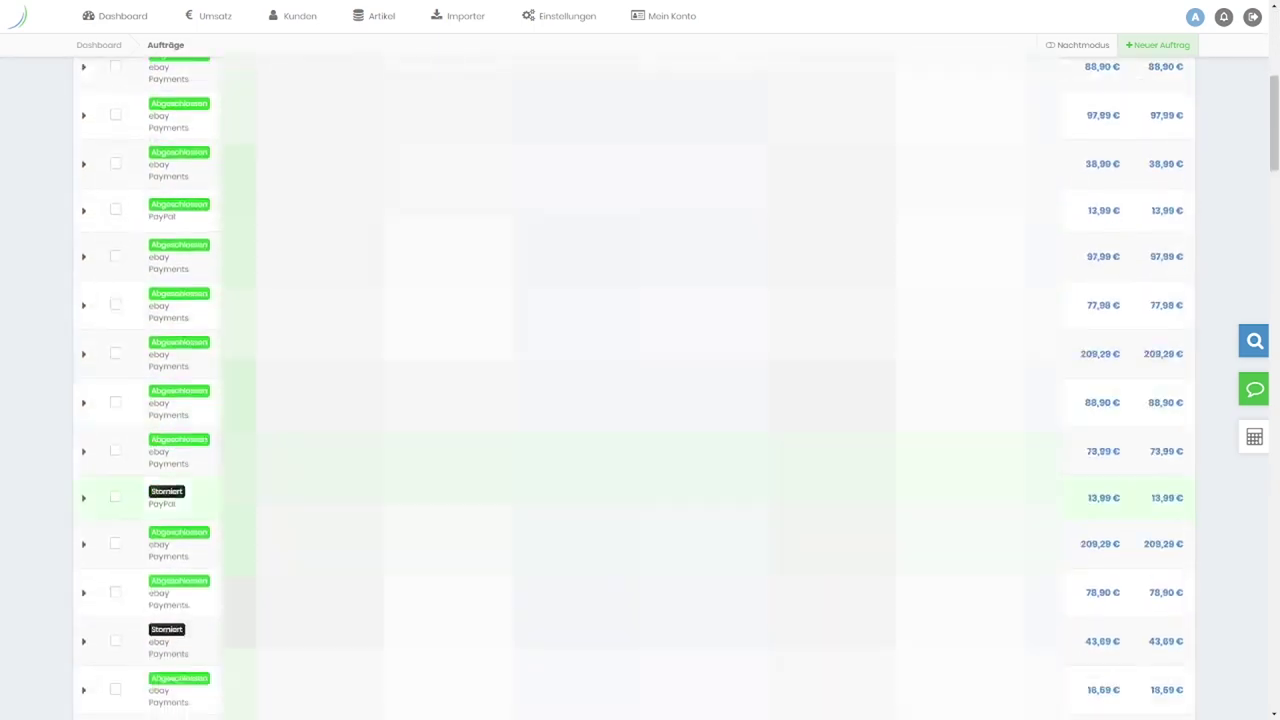
Step: Select three consecutive completed ebay Payments orders, choose to send their invoices and cancel the dialog
click(115, 246)
click(115, 295)
click(115, 343)
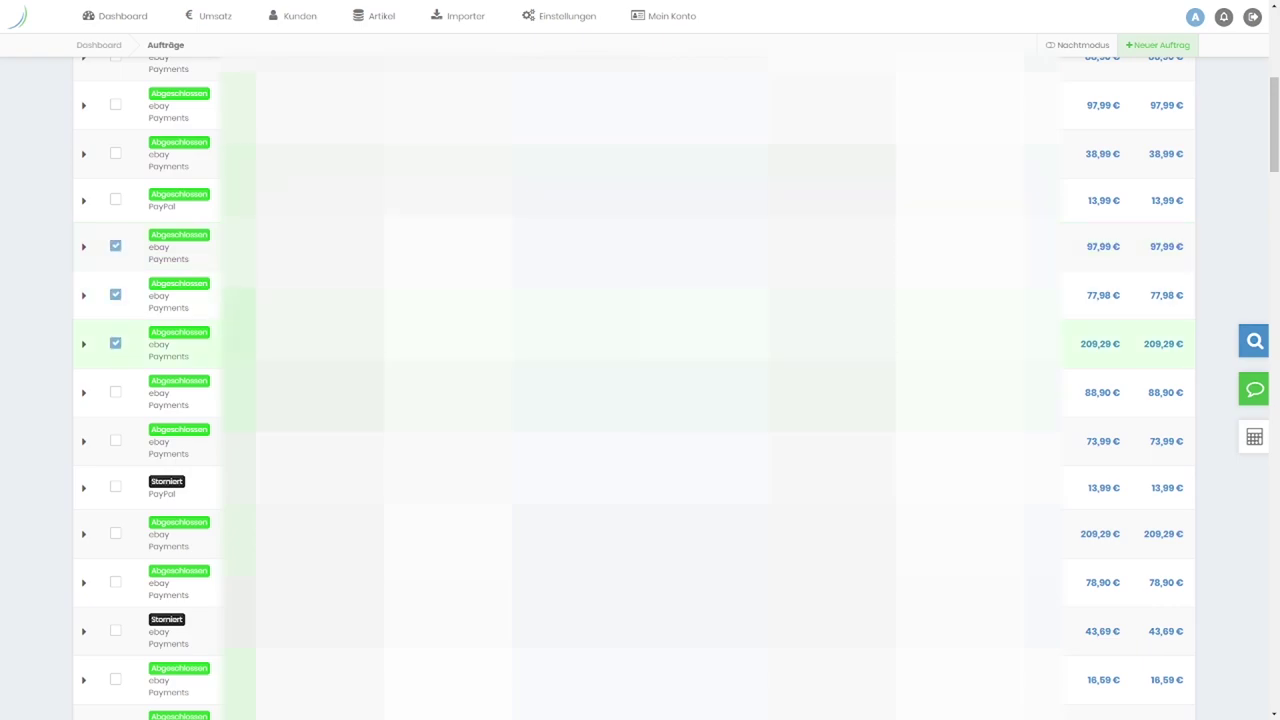
scroll(146, 320, up, 5)
click(128, 325)
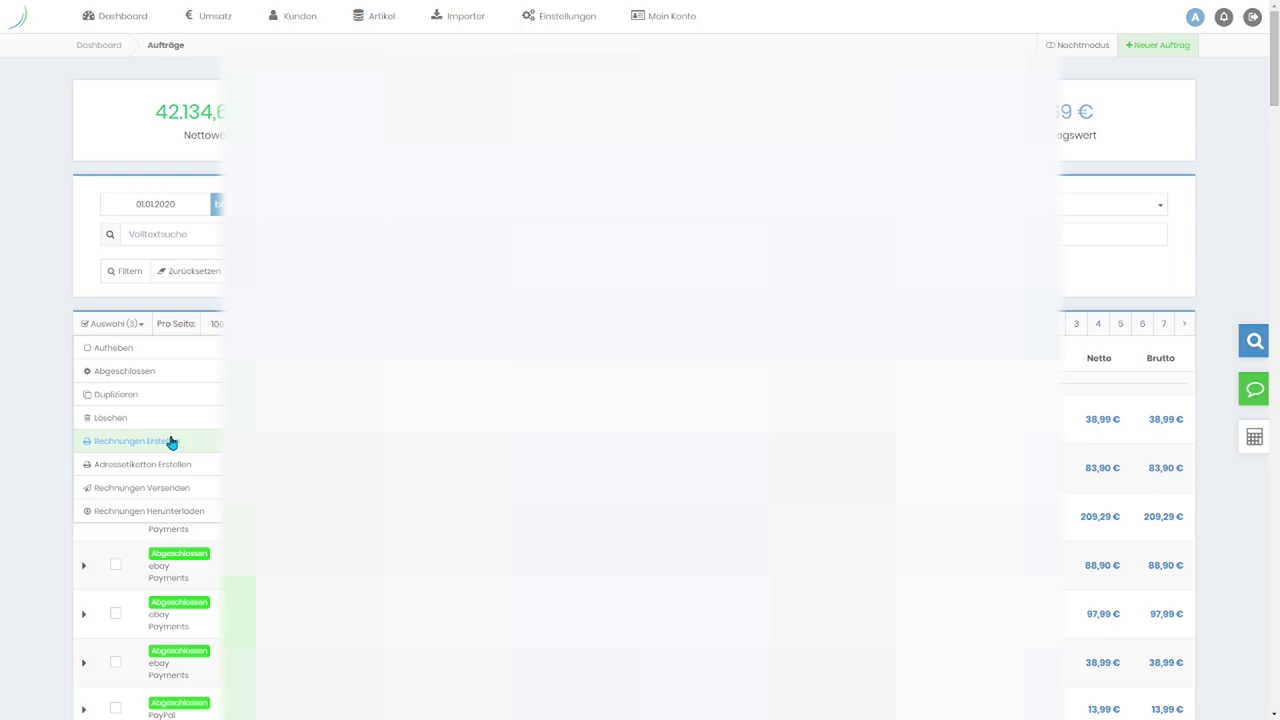
click(168, 490)
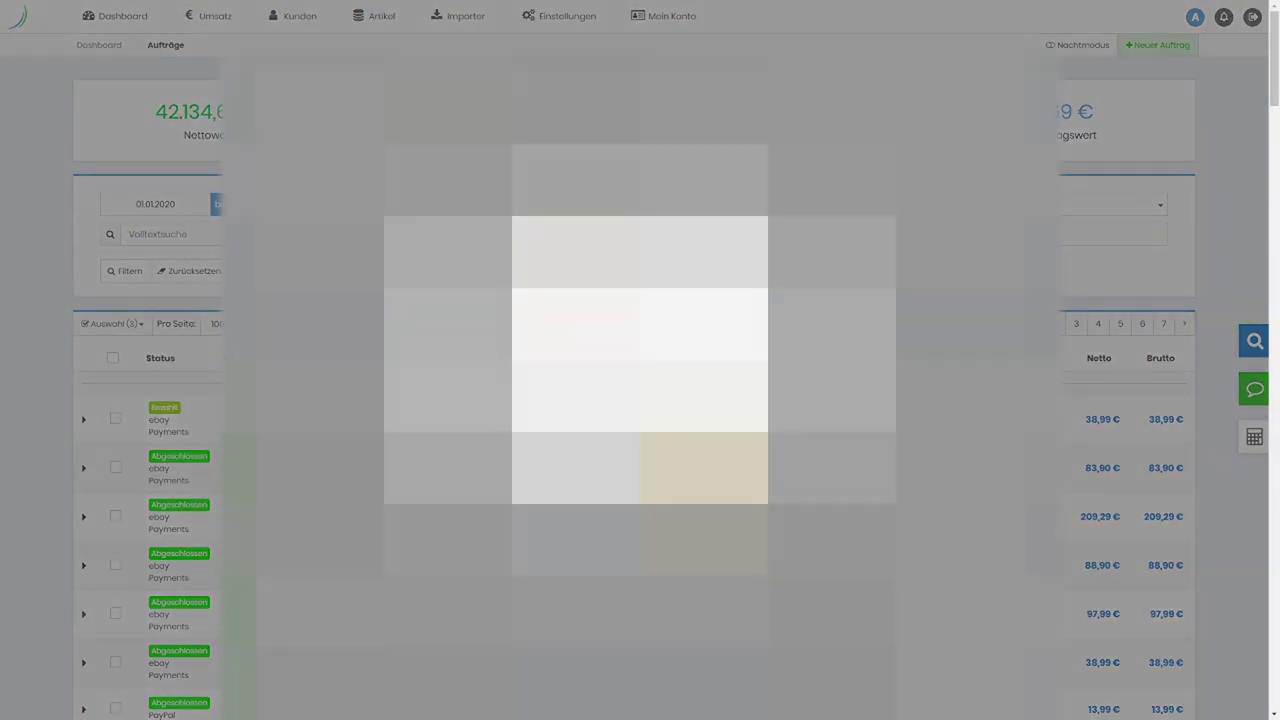
key(Escape)
Step: Set the status of the 97,99 € ebay Payments order just below the completed PayPal order to Storniert
scroll(640, 400, down, 5)
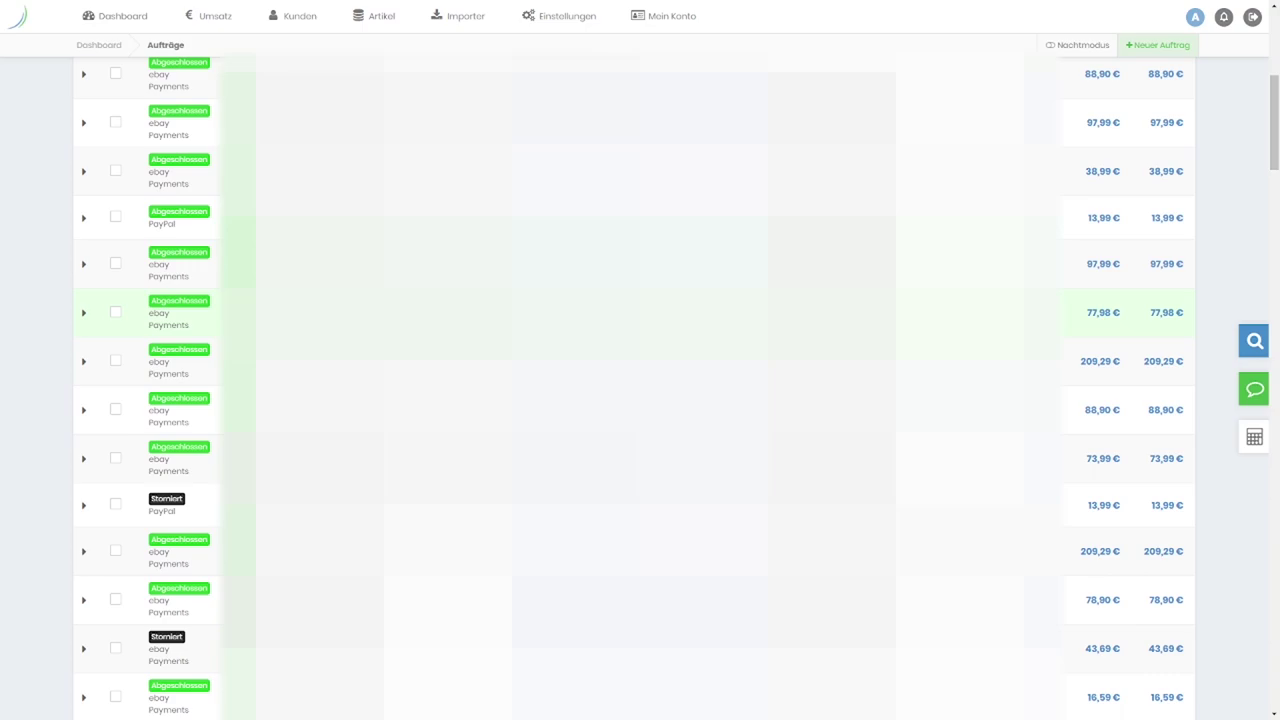
scroll(640, 300, down, 10)
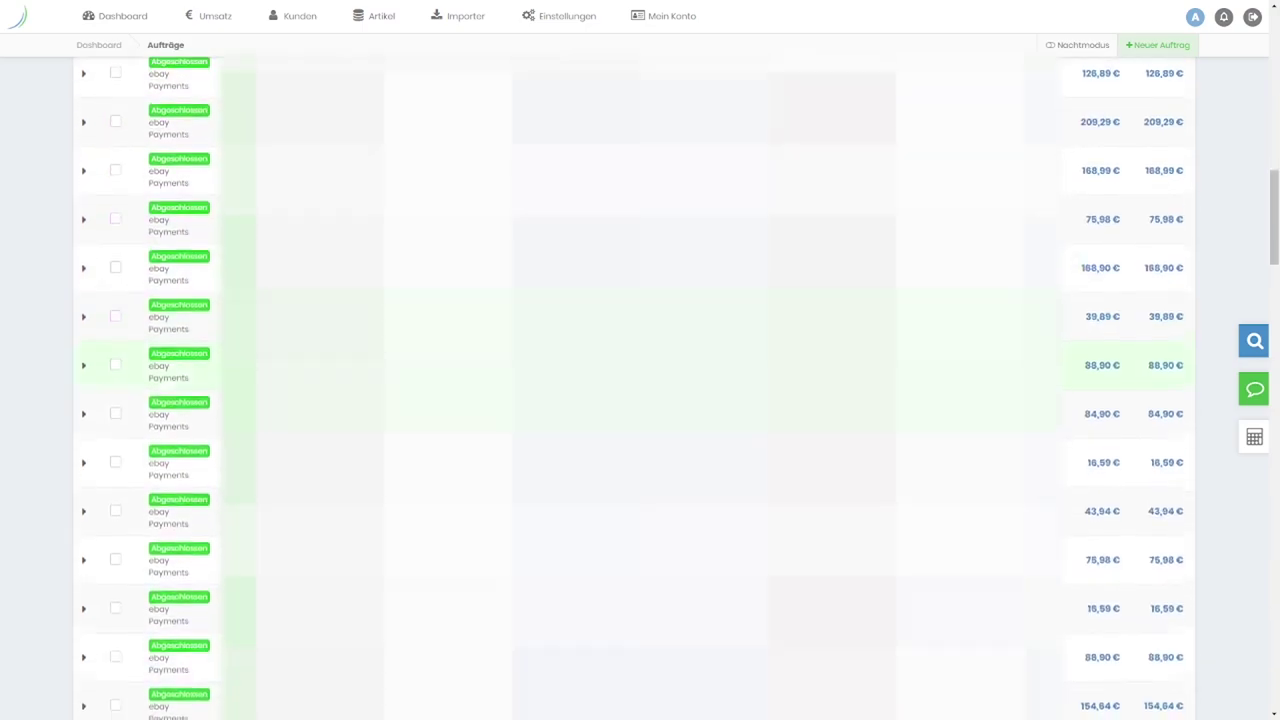
scroll(640, 400, down, 10)
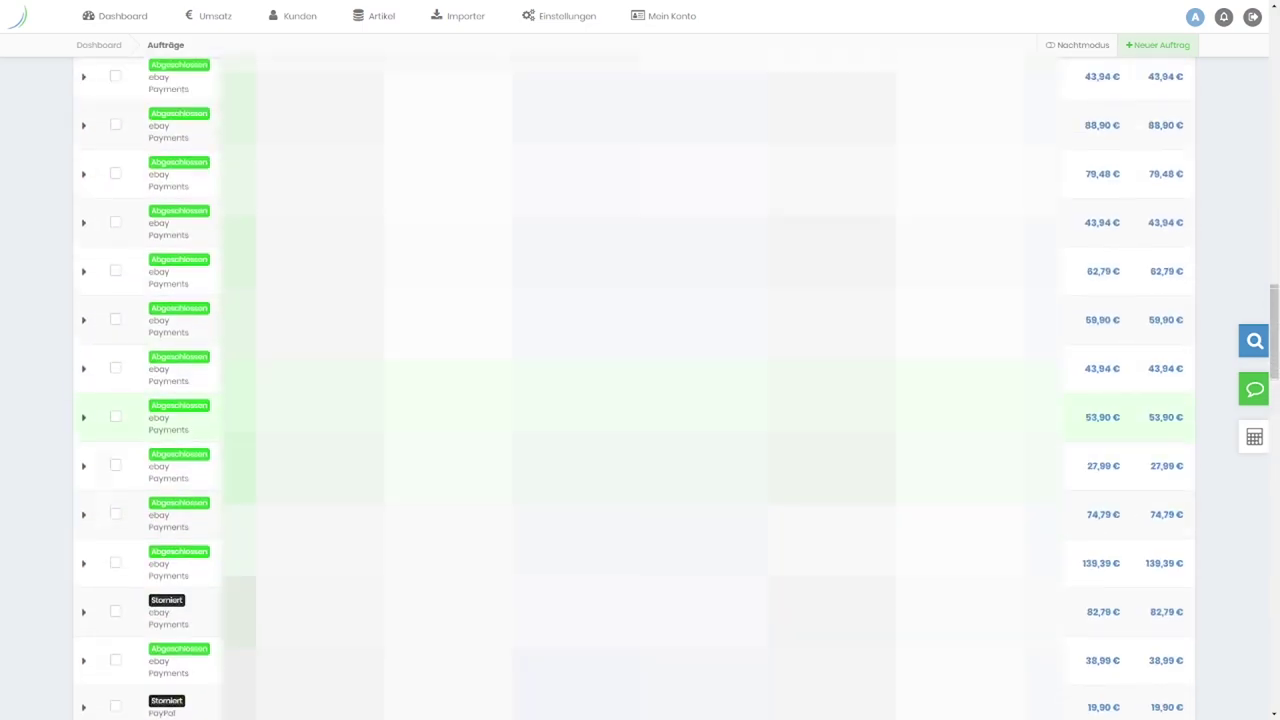
scroll(640, 400, up, 10)
scroll(640, 400, down, 10)
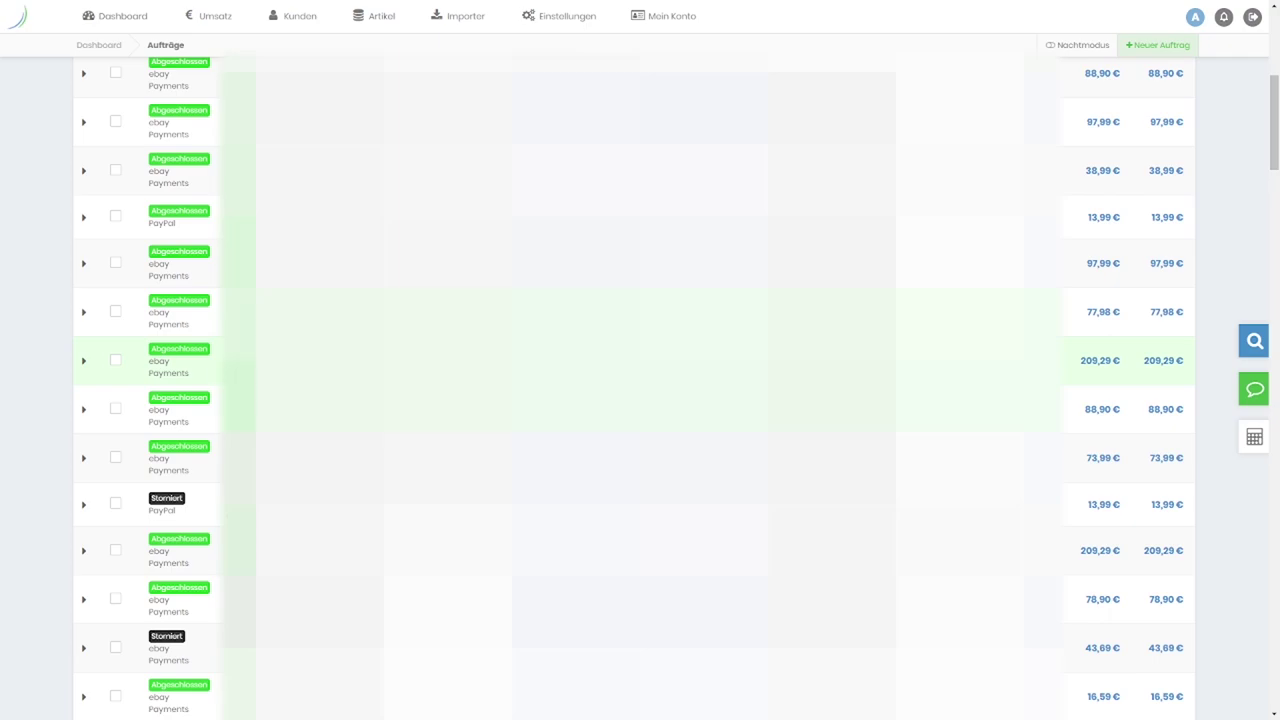
click(84, 263)
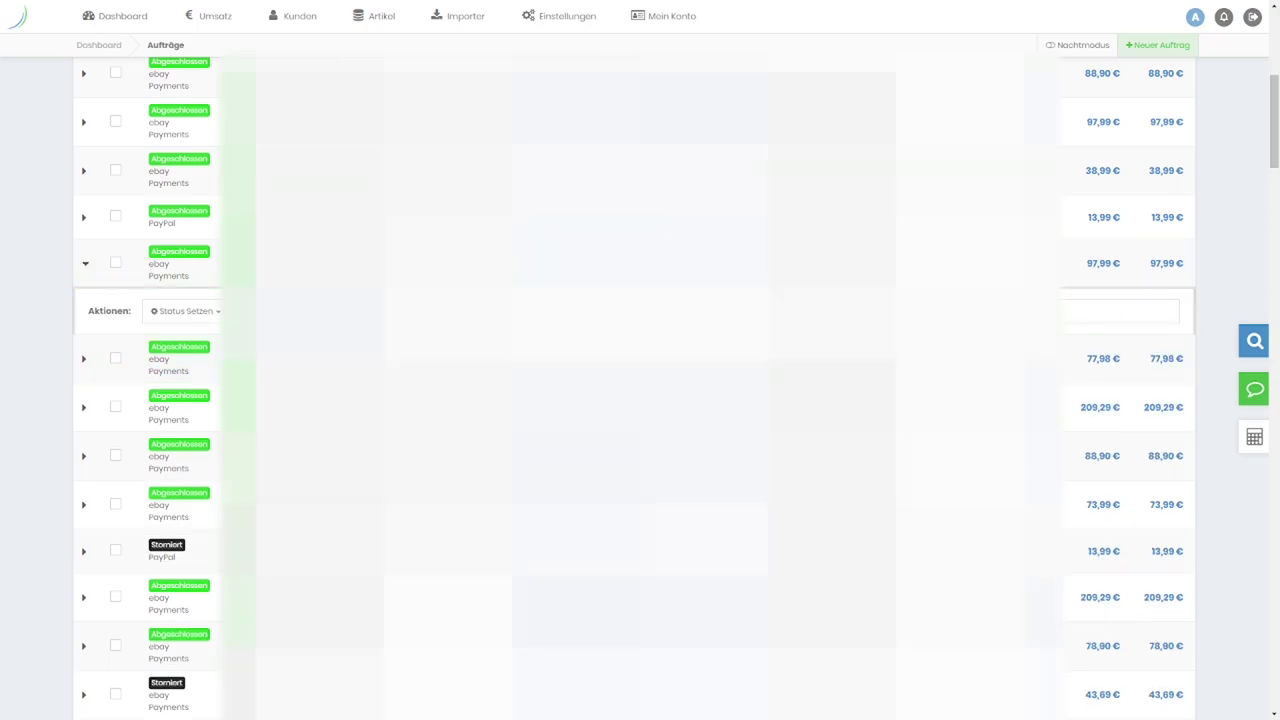
click(186, 313)
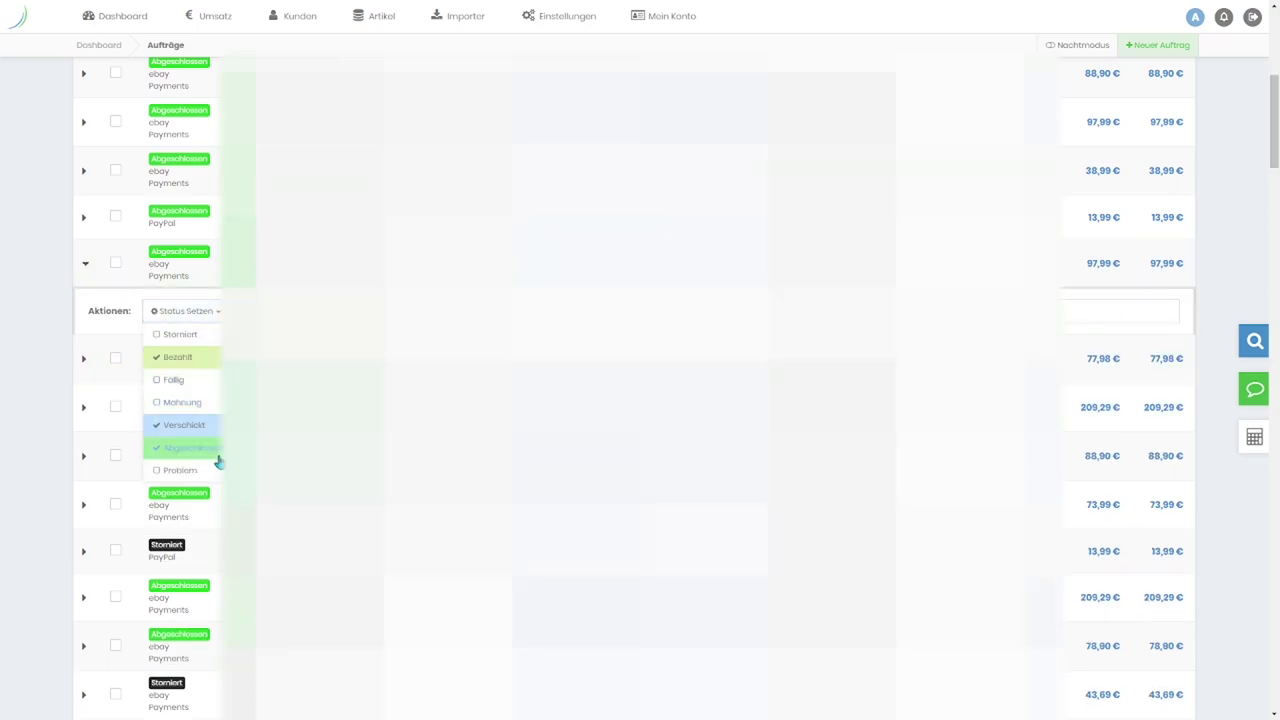
click(197, 340)
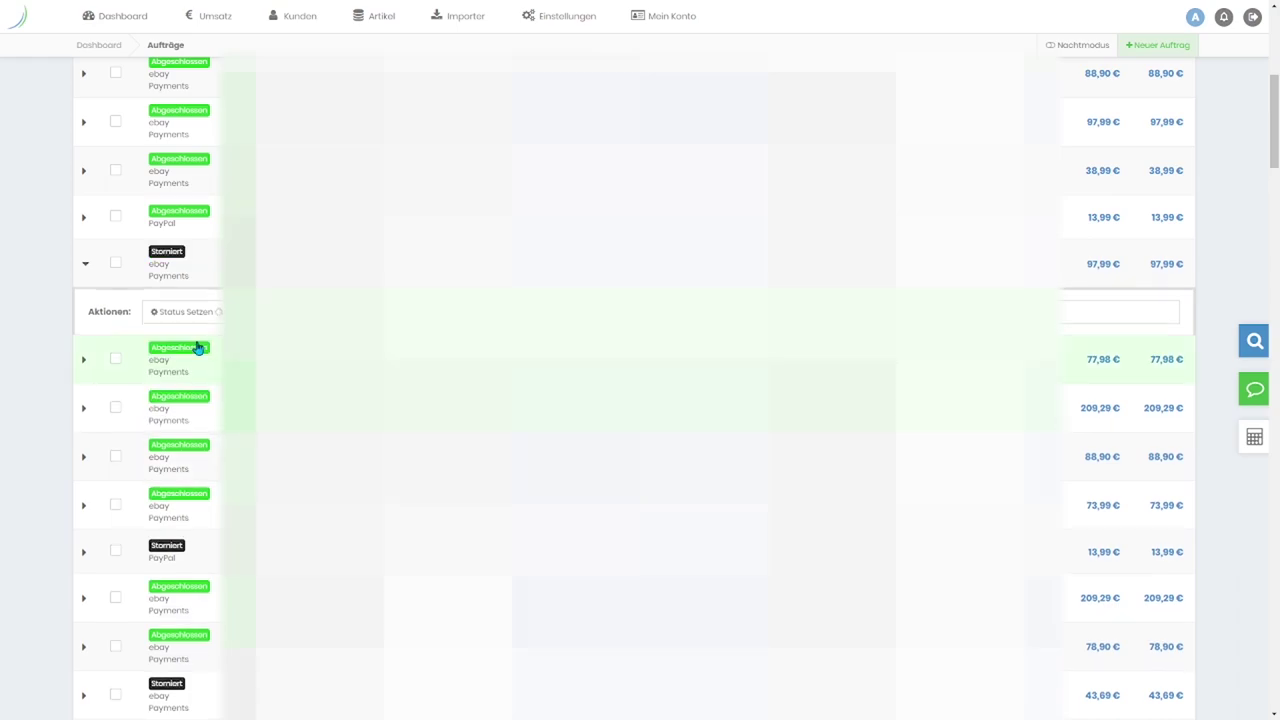
Step: Mark the cancelled 97,99 € order as Abgeschlossen and remove its Storniert status
click(206, 313)
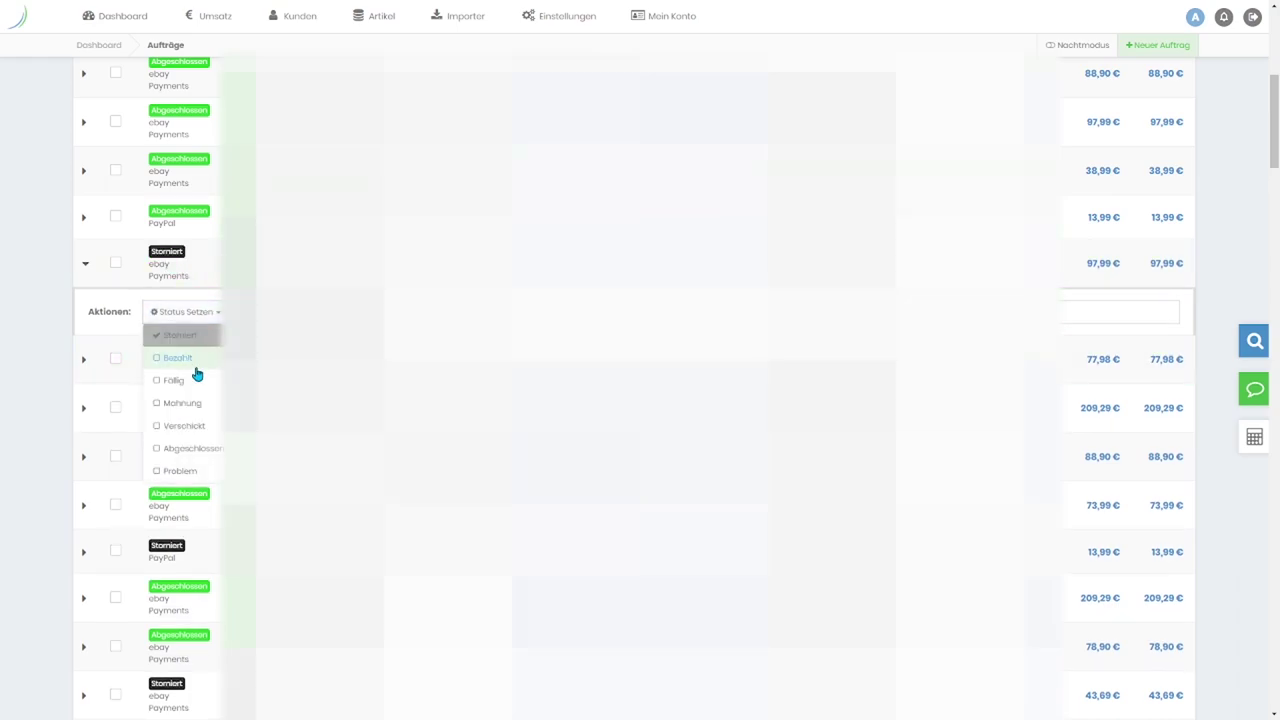
click(212, 448)
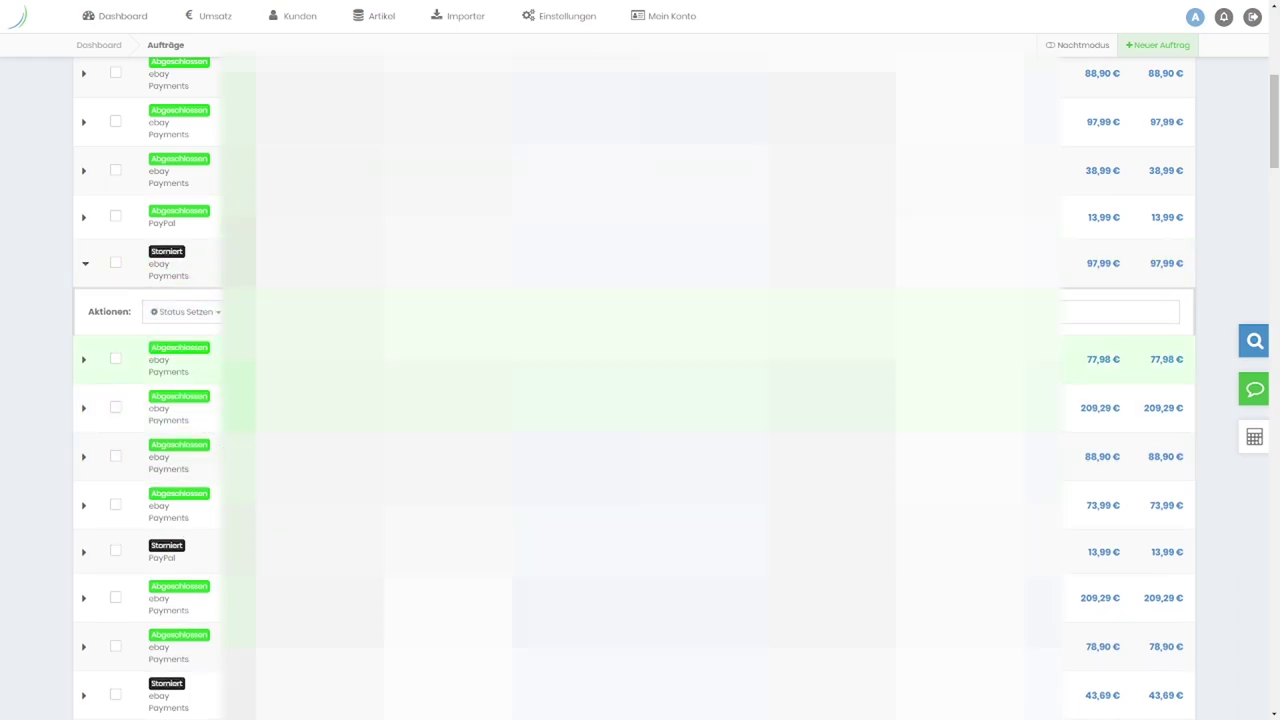
click(212, 312)
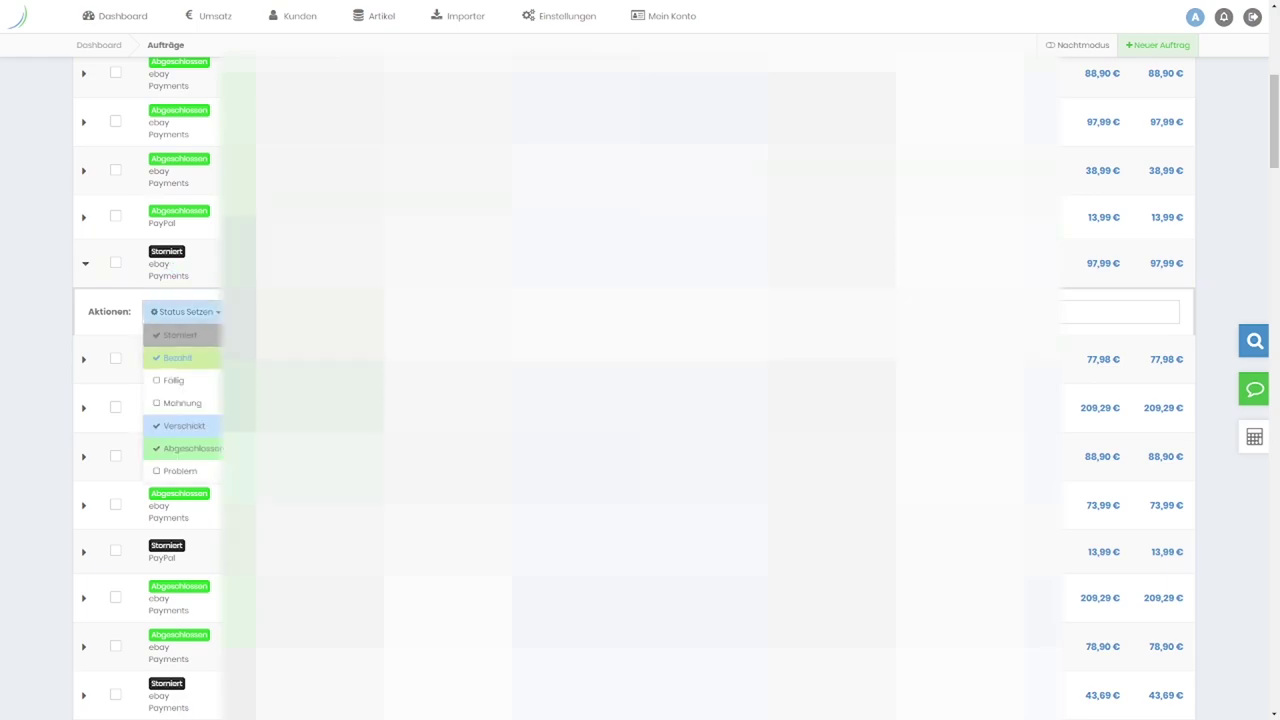
click(182, 335)
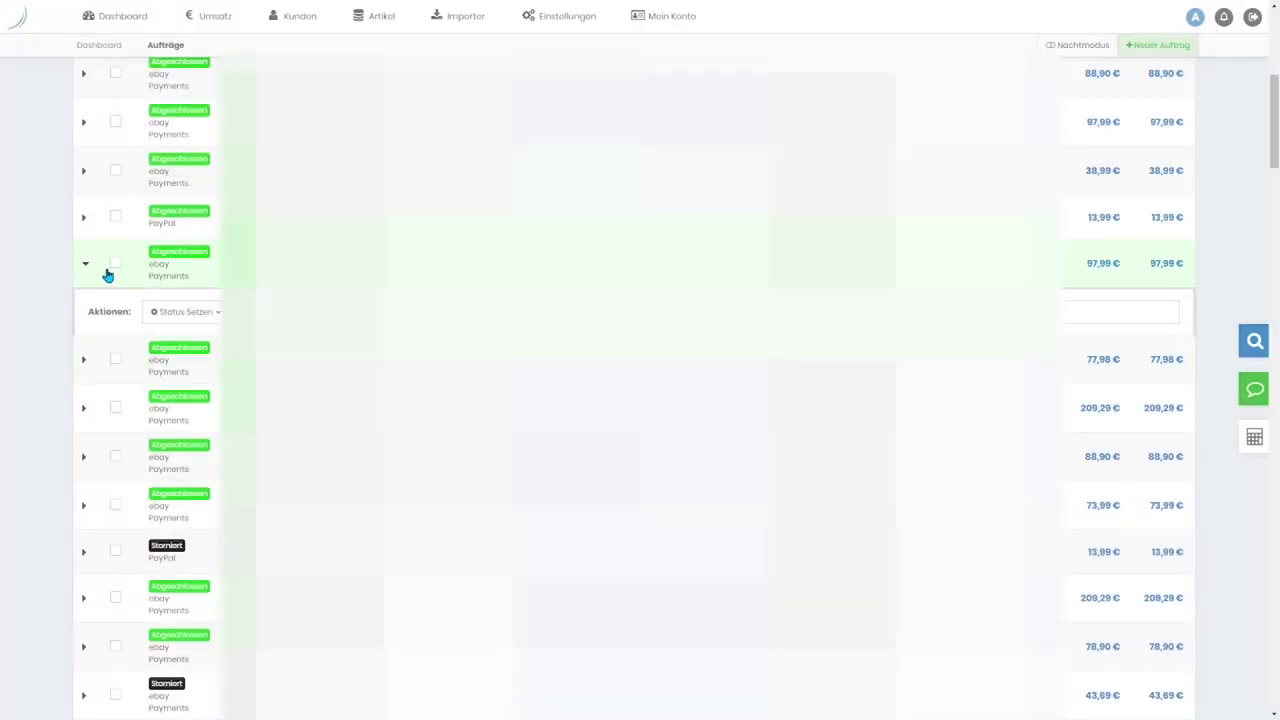
Step: View the bulk actions offered for the completed 83,90 € order and deselect the order
scroll(143, 266, up, 8)
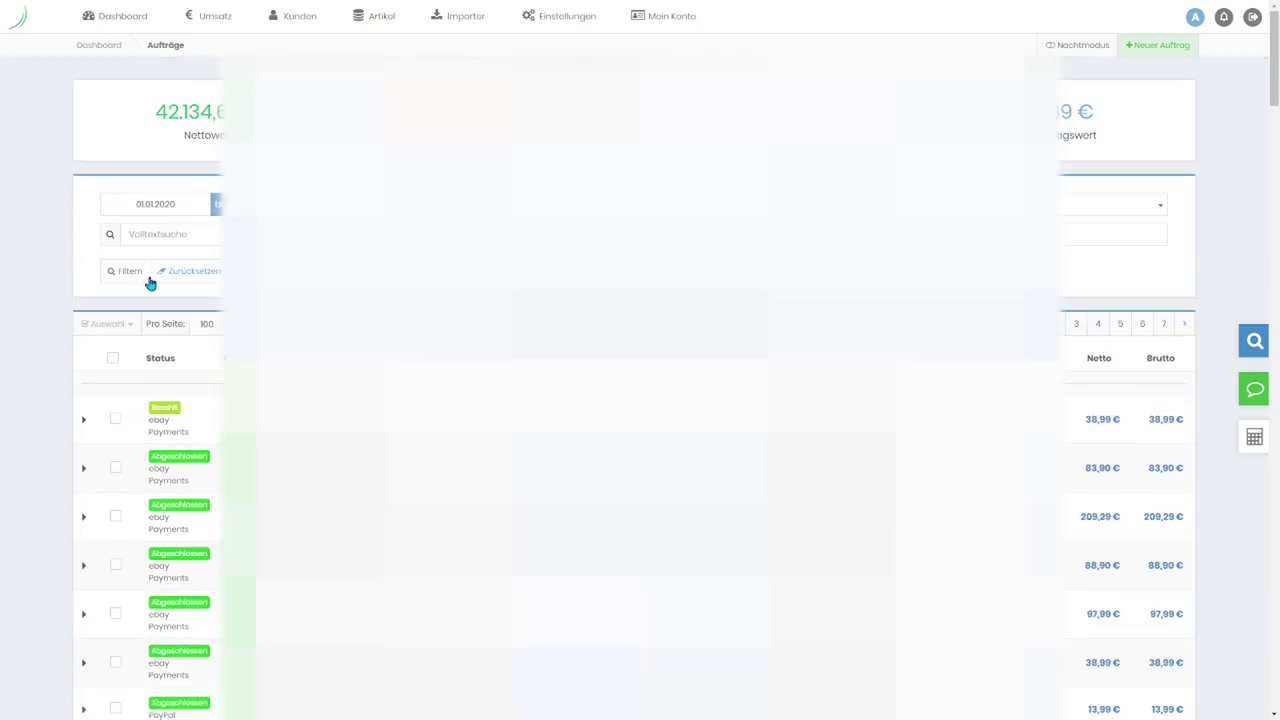
scroll(149, 284, down, 2)
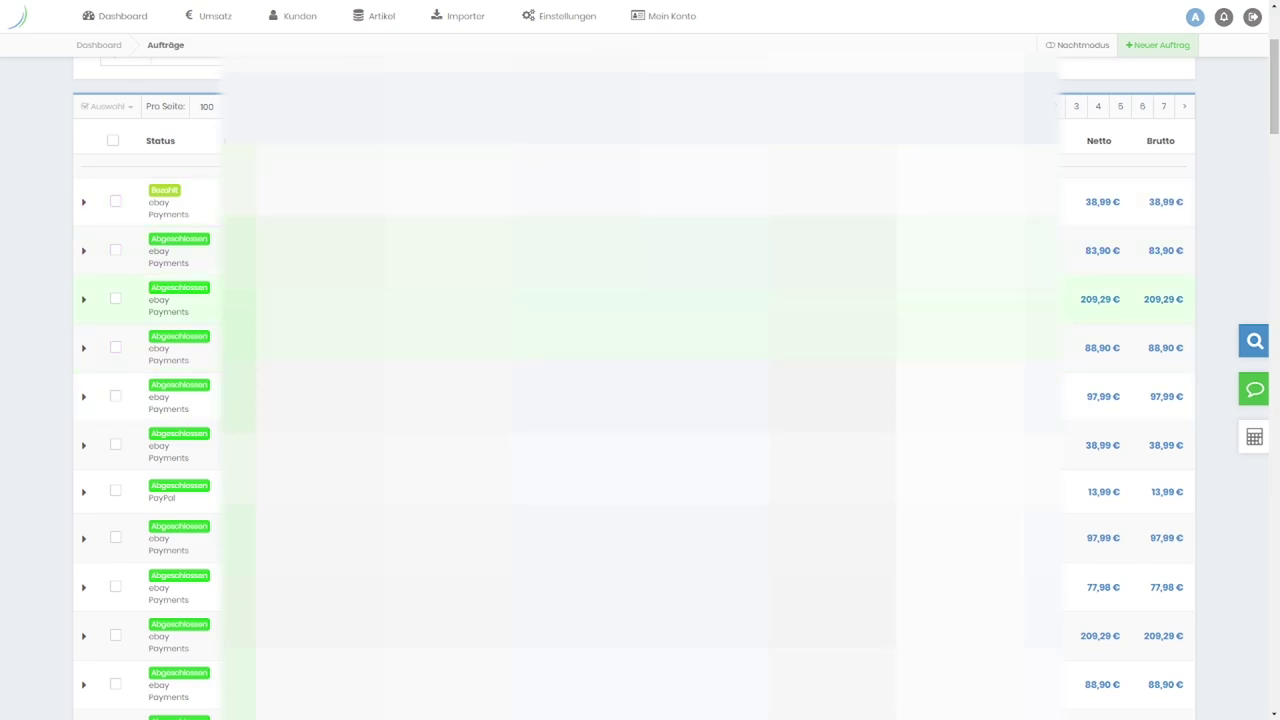
click(115, 252)
click(96, 108)
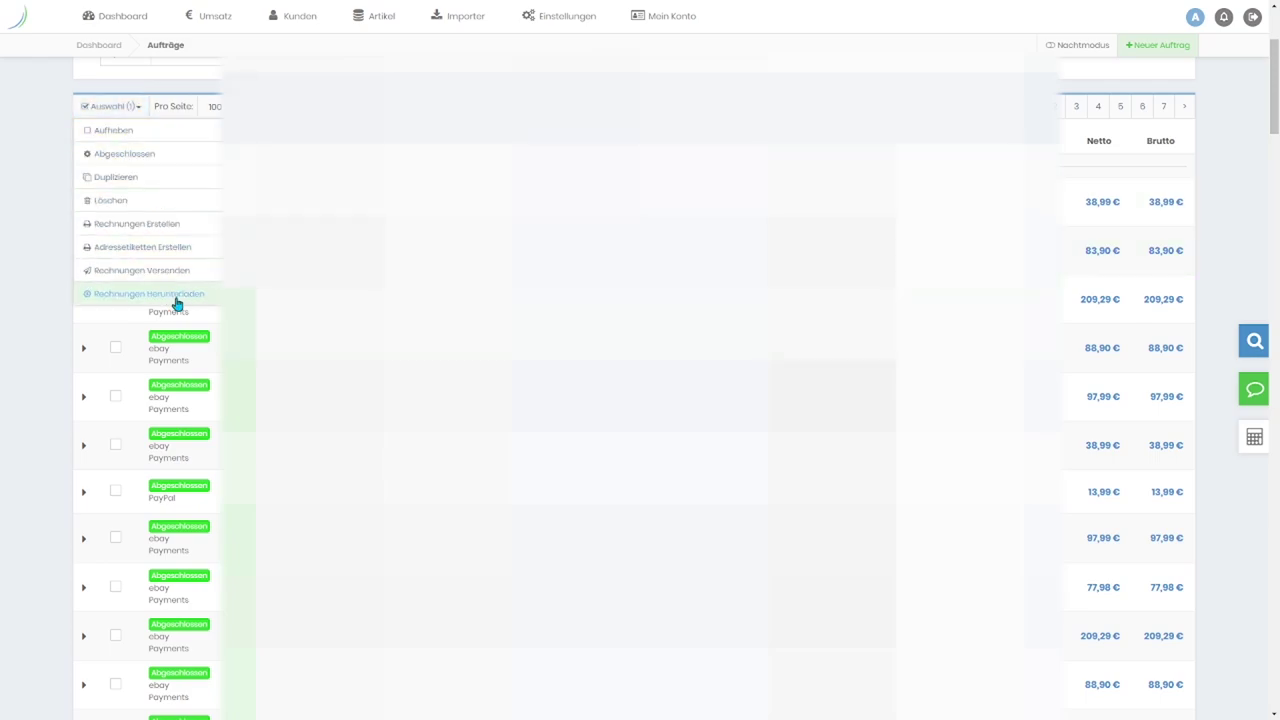
click(54, 271)
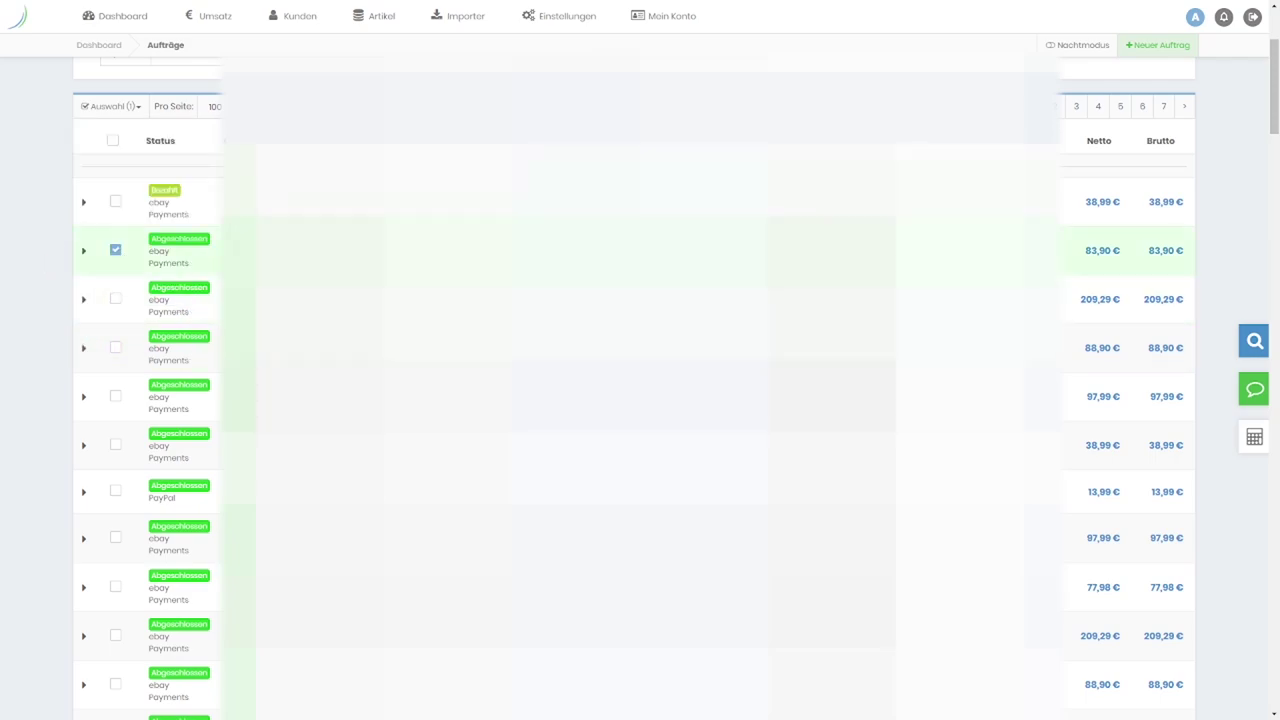
click(115, 250)
scroll(140, 47, up, 2)
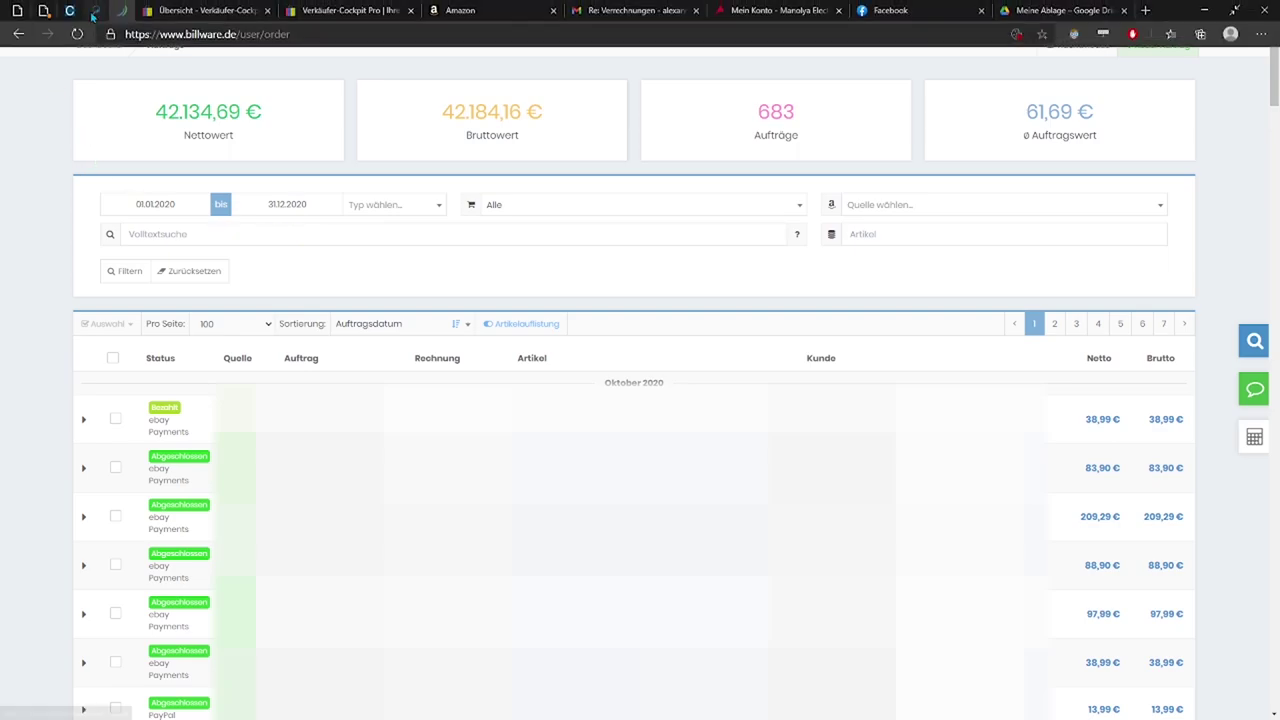
Step: Return to the Dashboard and look over the revenue chart, add-on modules and recent events
click(121, 18)
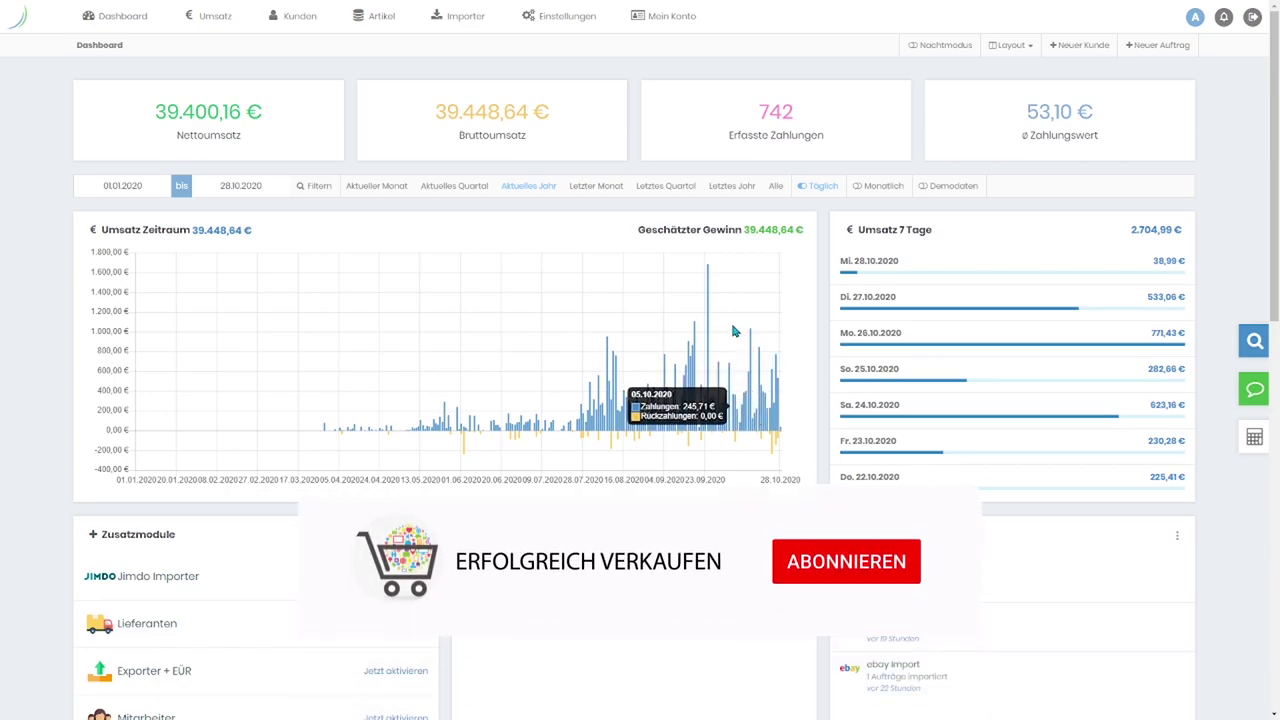
scroll(623, 340, down, 3)
scroll(610, 345, up, 3)
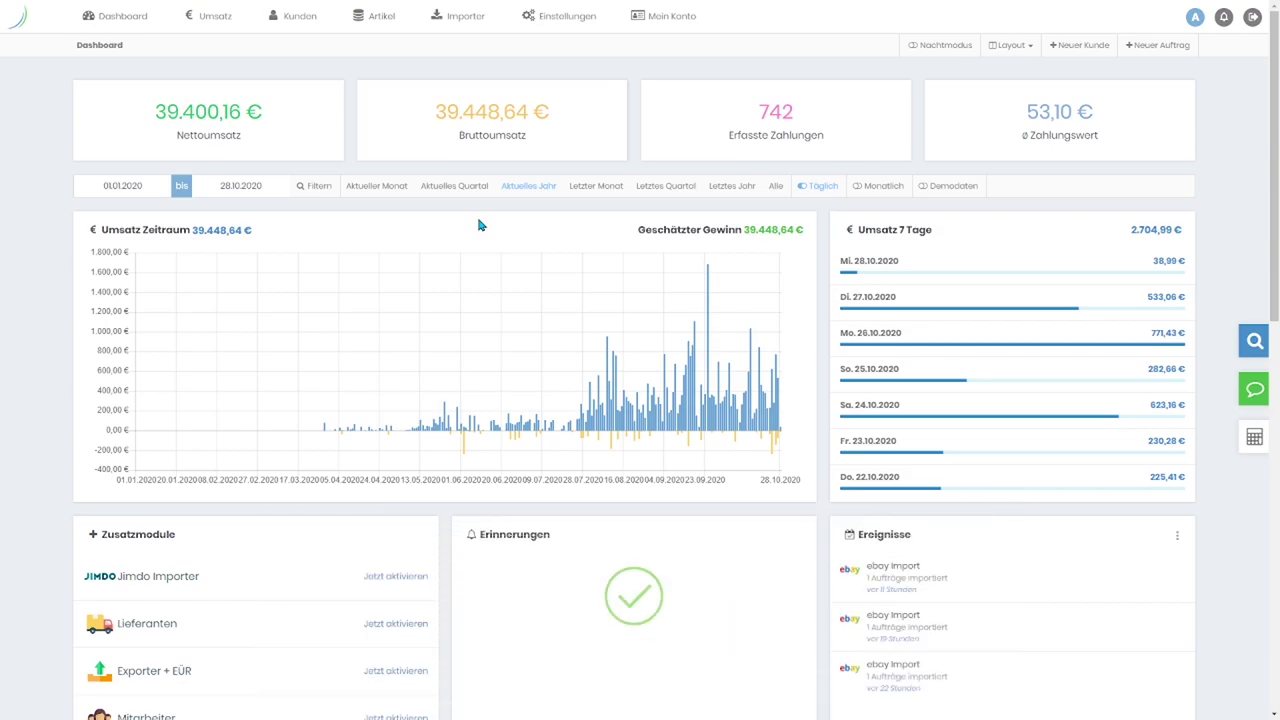
scroll(571, 300, down, 1)
scroll(584, 305, up, 1)
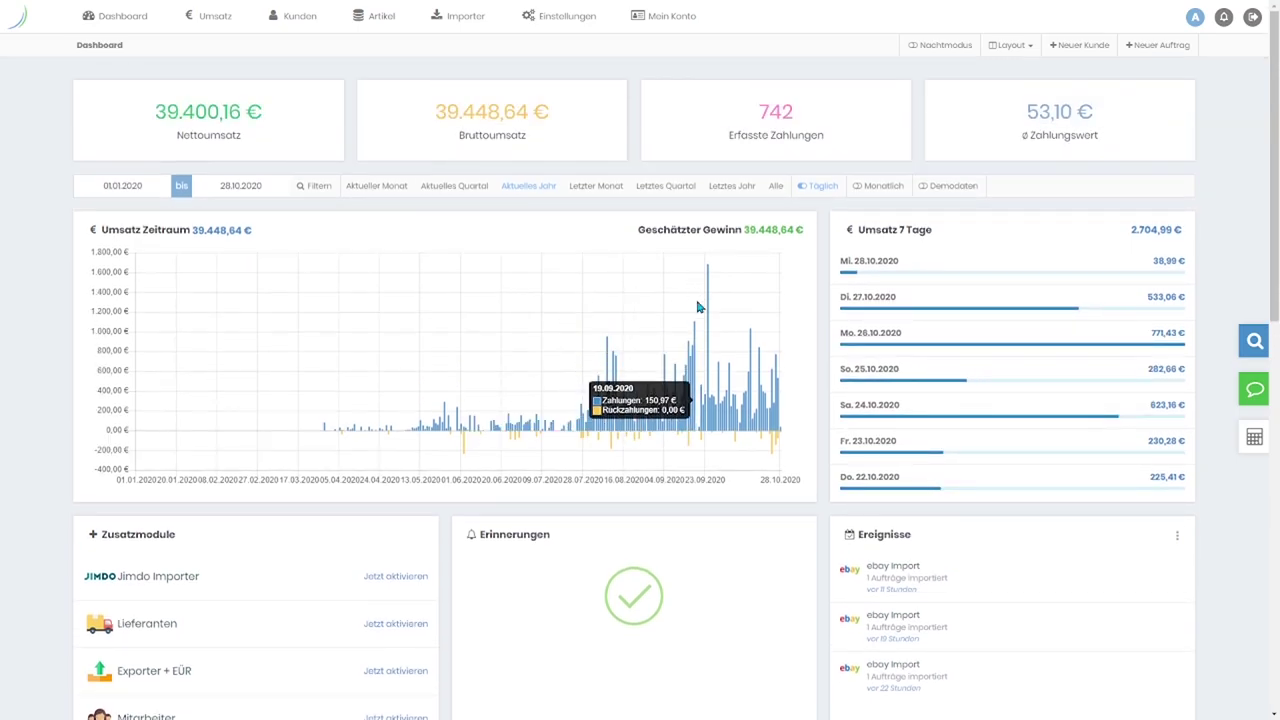